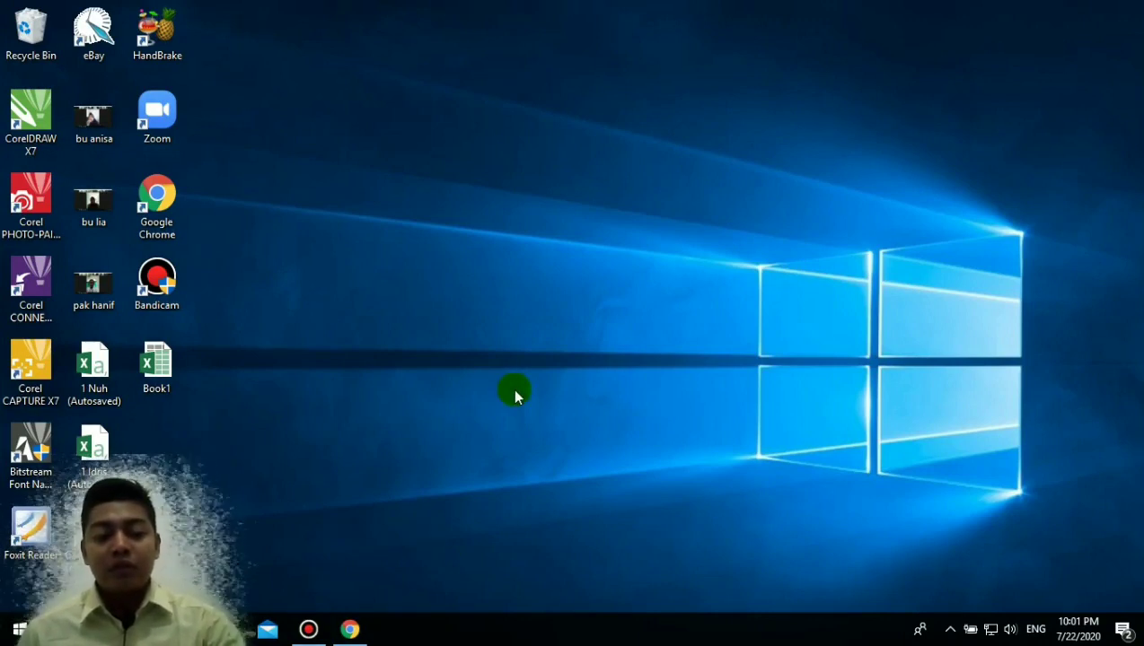
Step: Launch Adobe Photoshop CS3
click(18, 630)
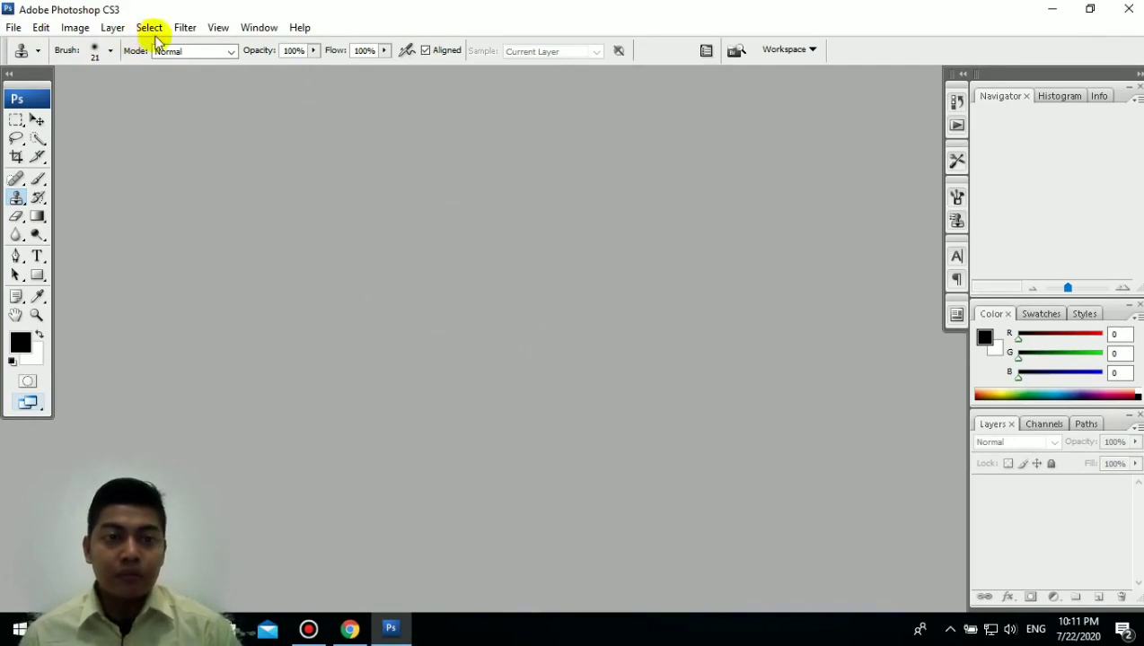
click(13, 27)
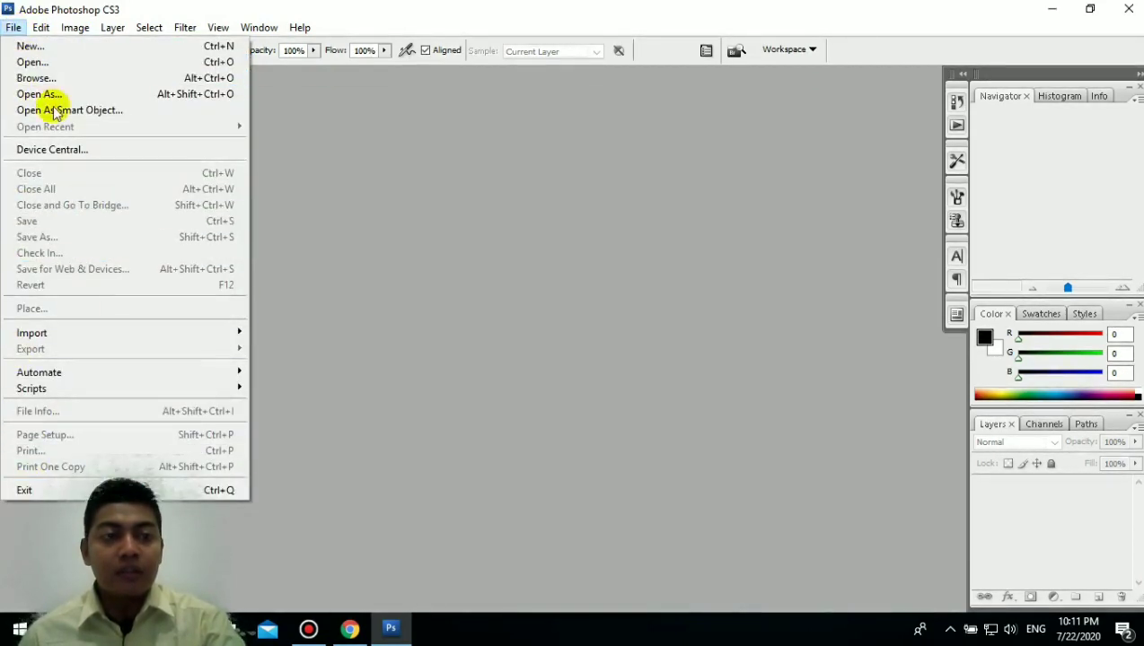
mouse_move(38, 31)
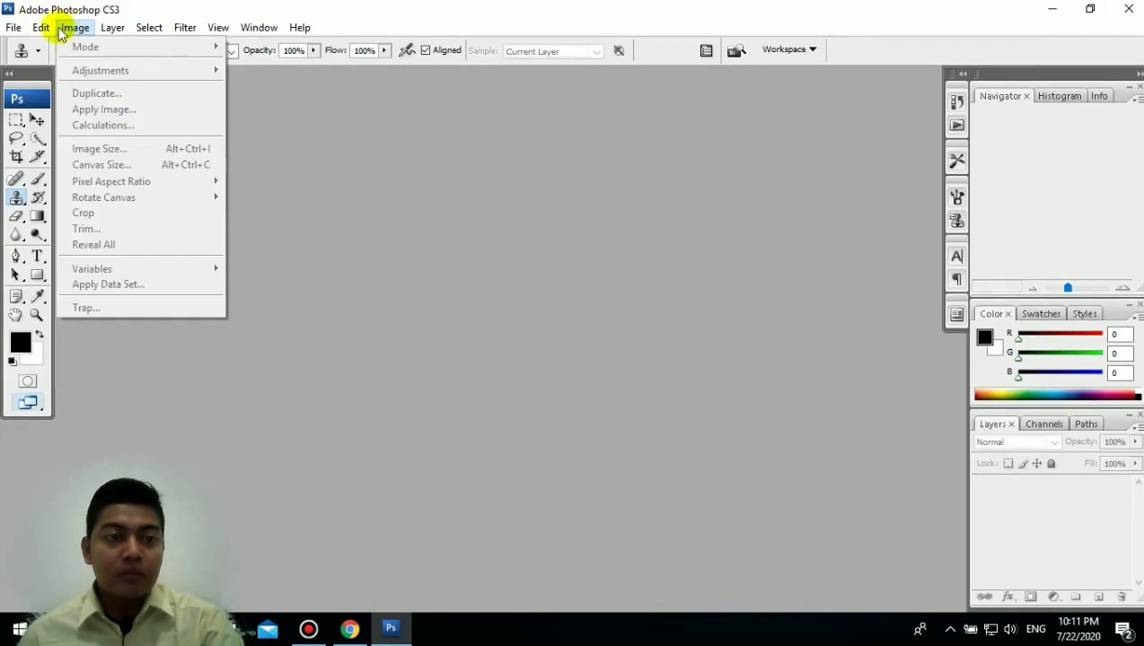
mouse_move(78, 31)
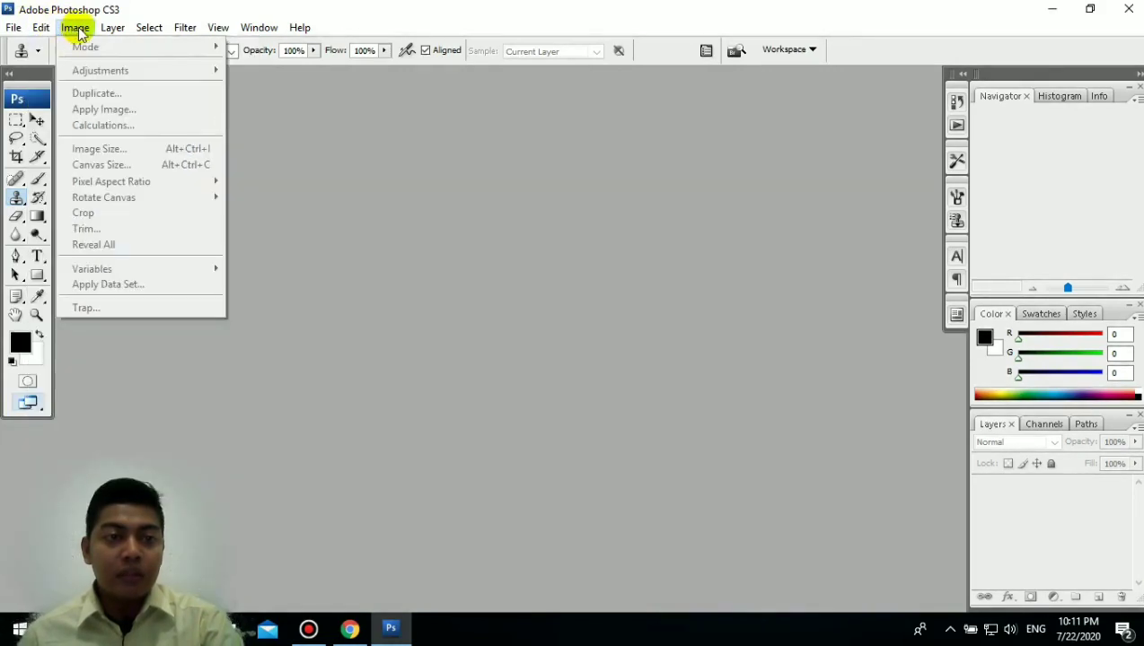
mouse_move(153, 33)
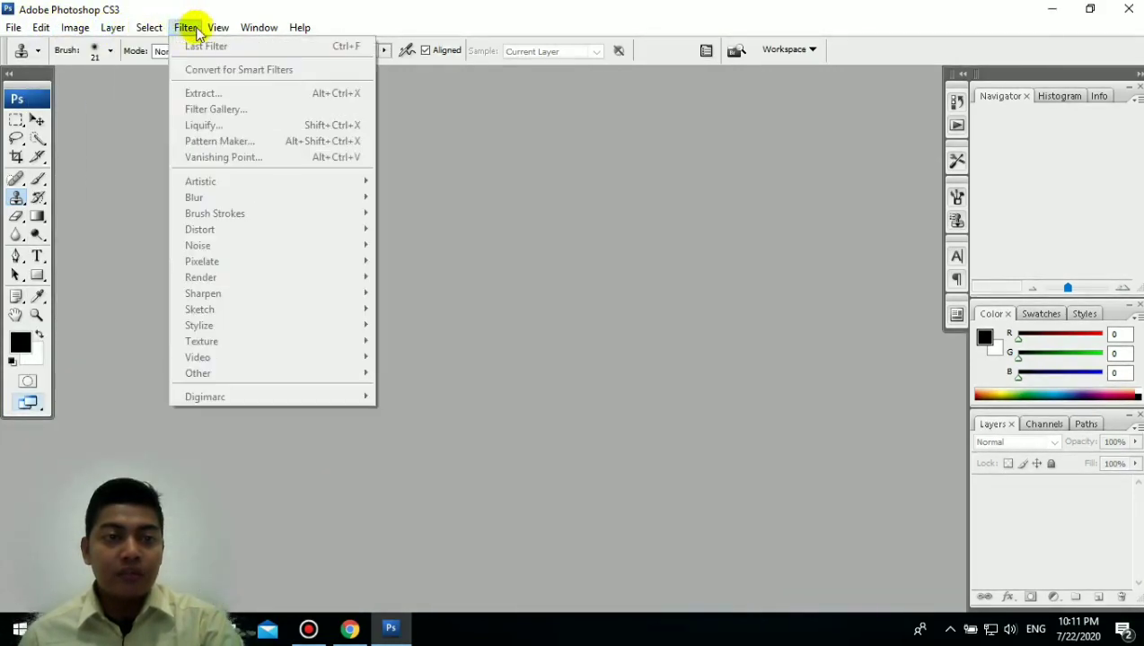
mouse_move(297, 30)
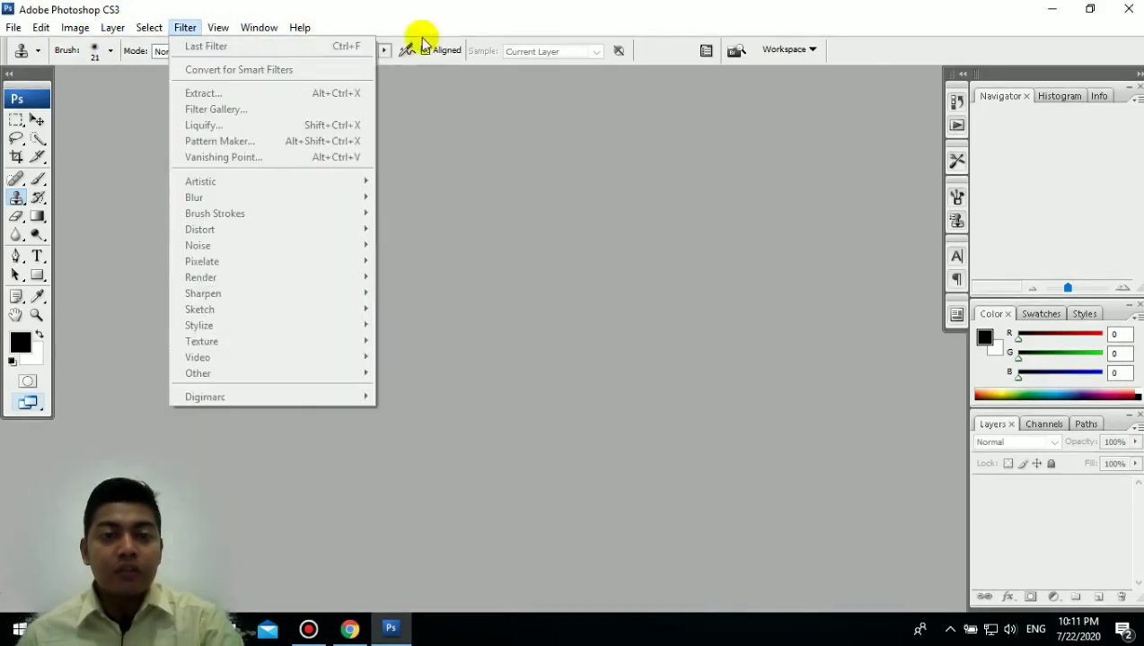
click(534, 187)
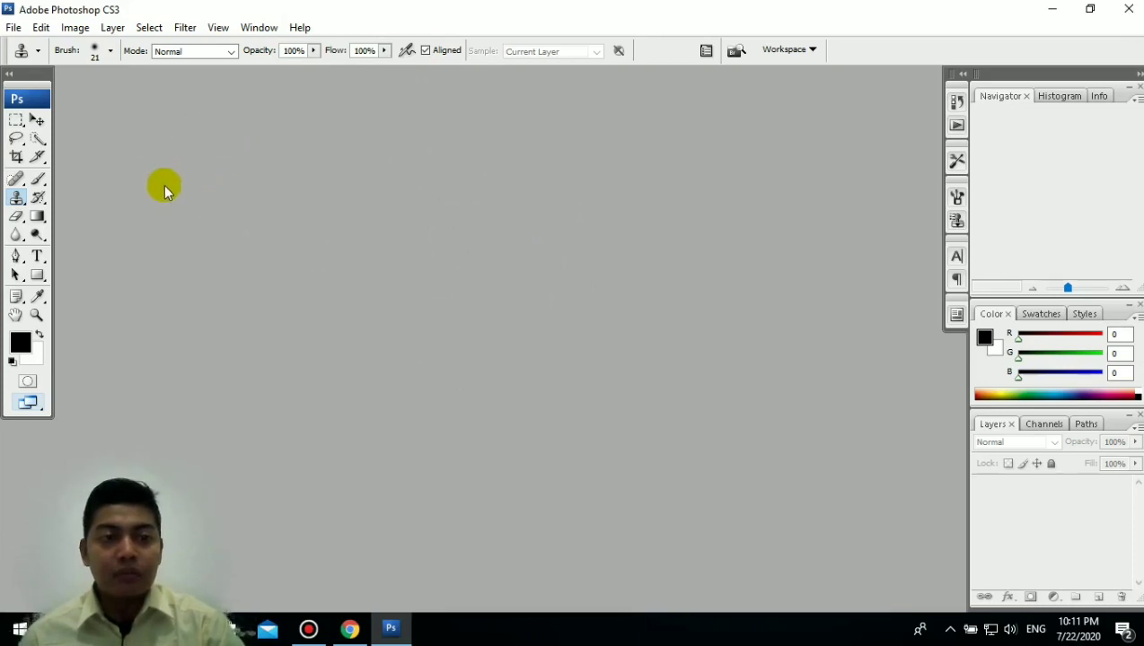
click(14, 29)
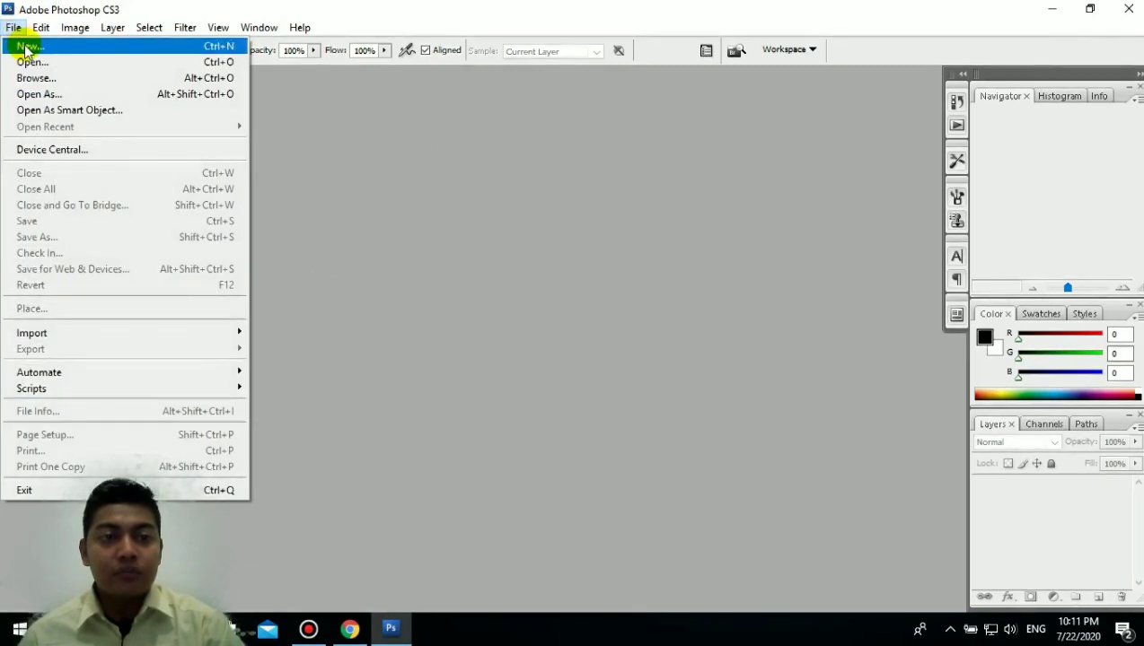
click(34, 49)
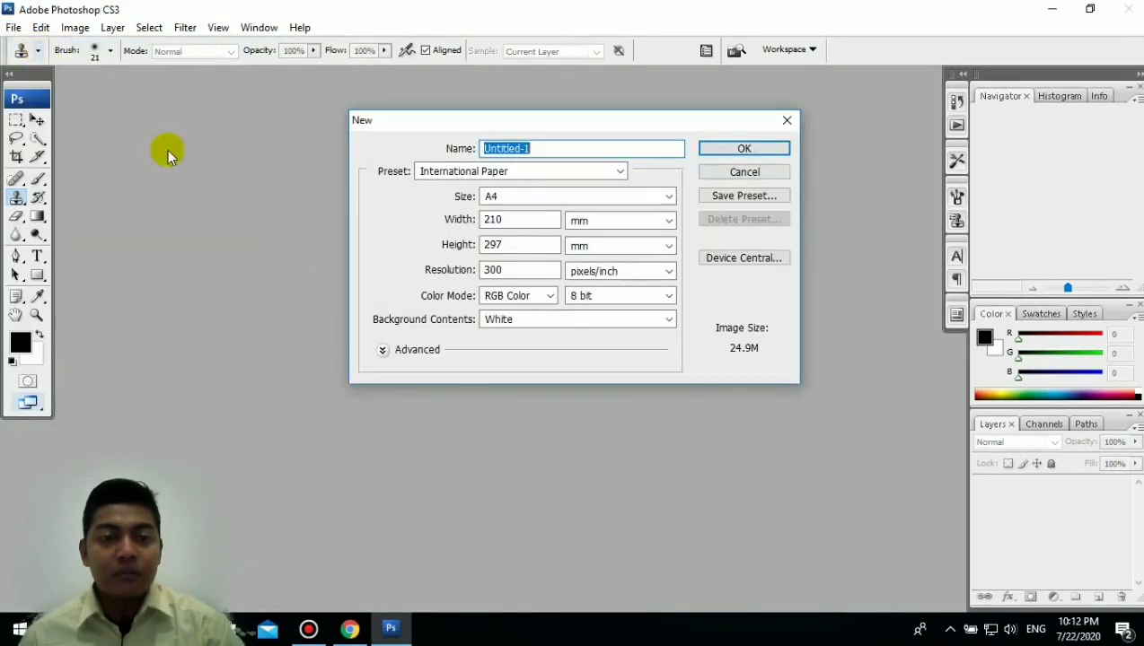
click(786, 119)
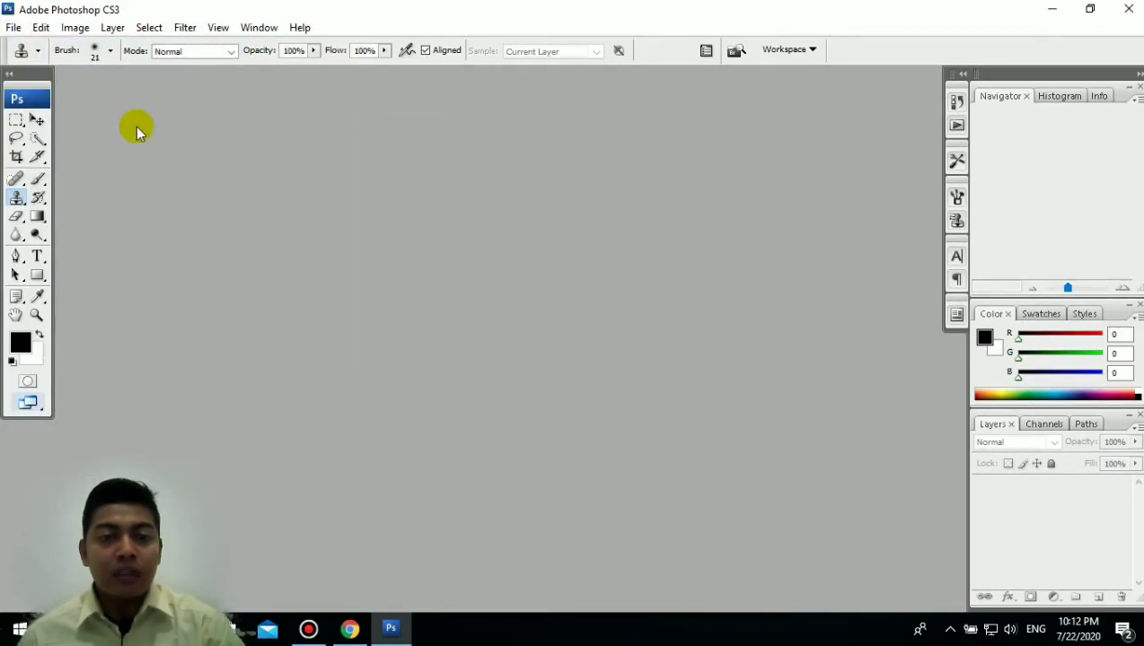
Step: Start a new document named "pertemuan 2" with the International Paper preset
click(14, 29)
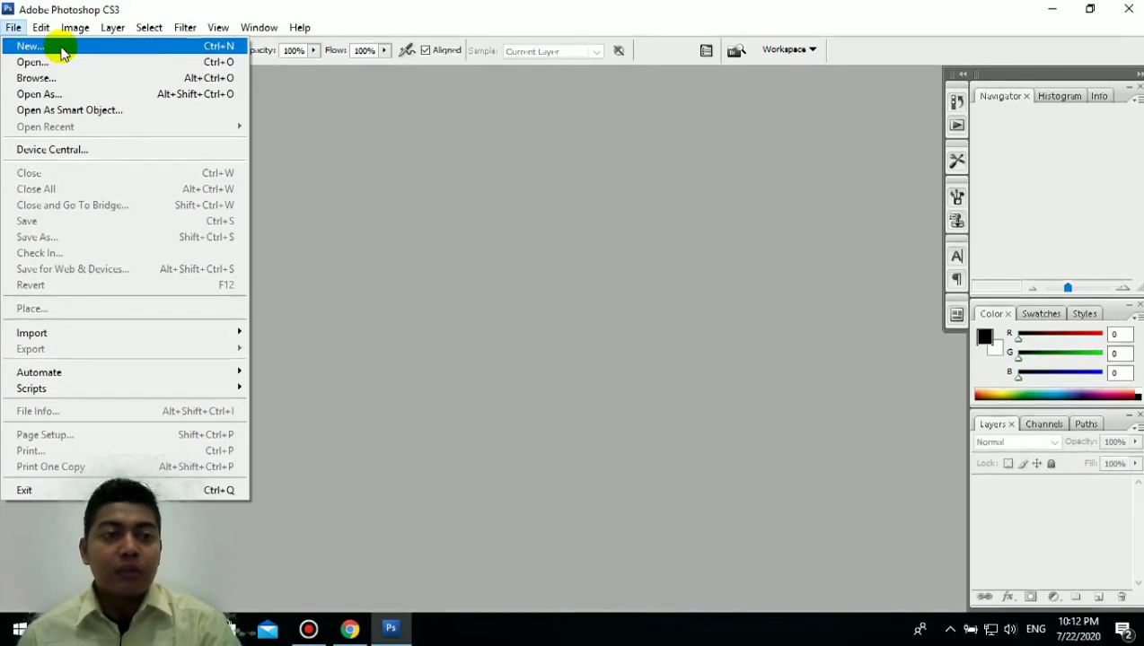
click(61, 52)
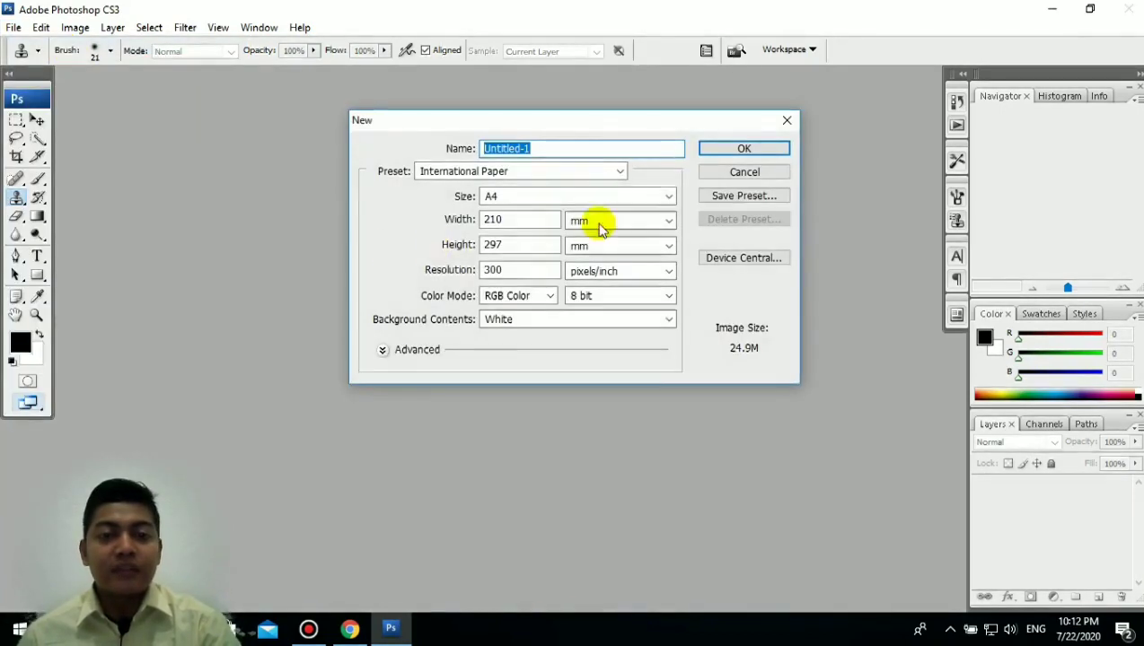
drag(579, 121, 559, 118)
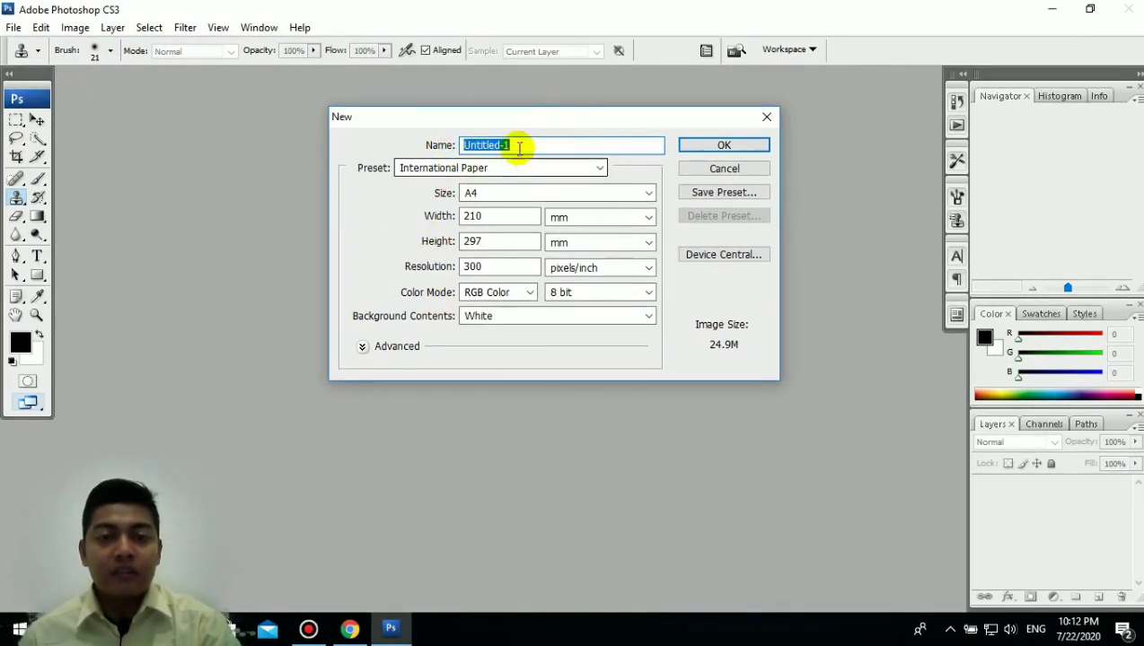
double_click(523, 145)
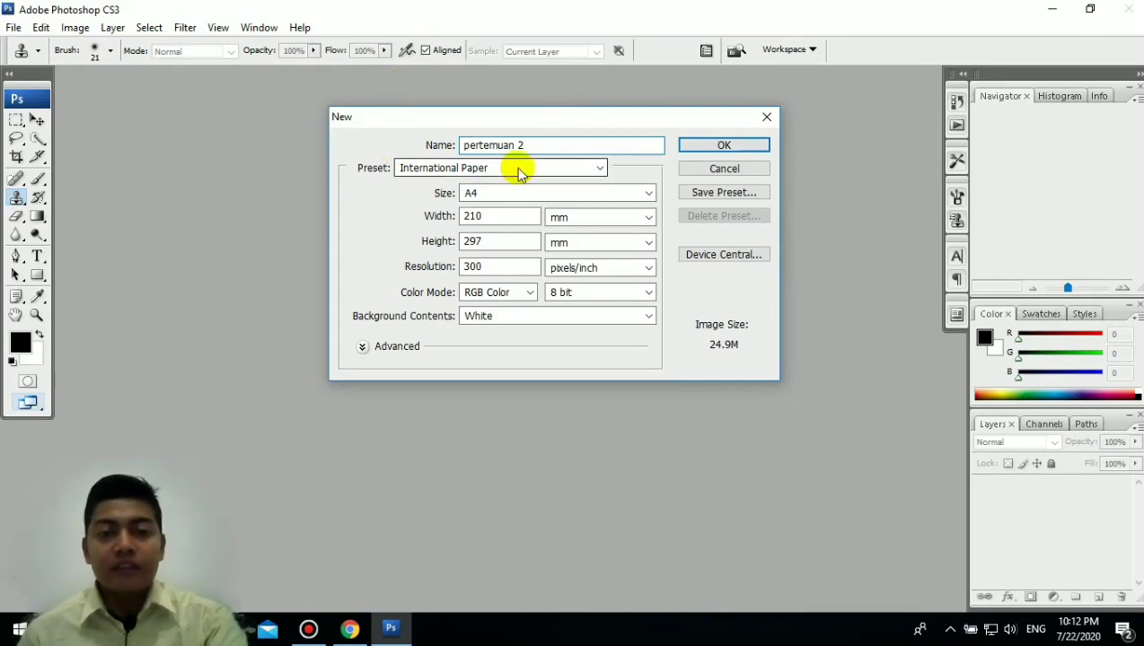
click(598, 169)
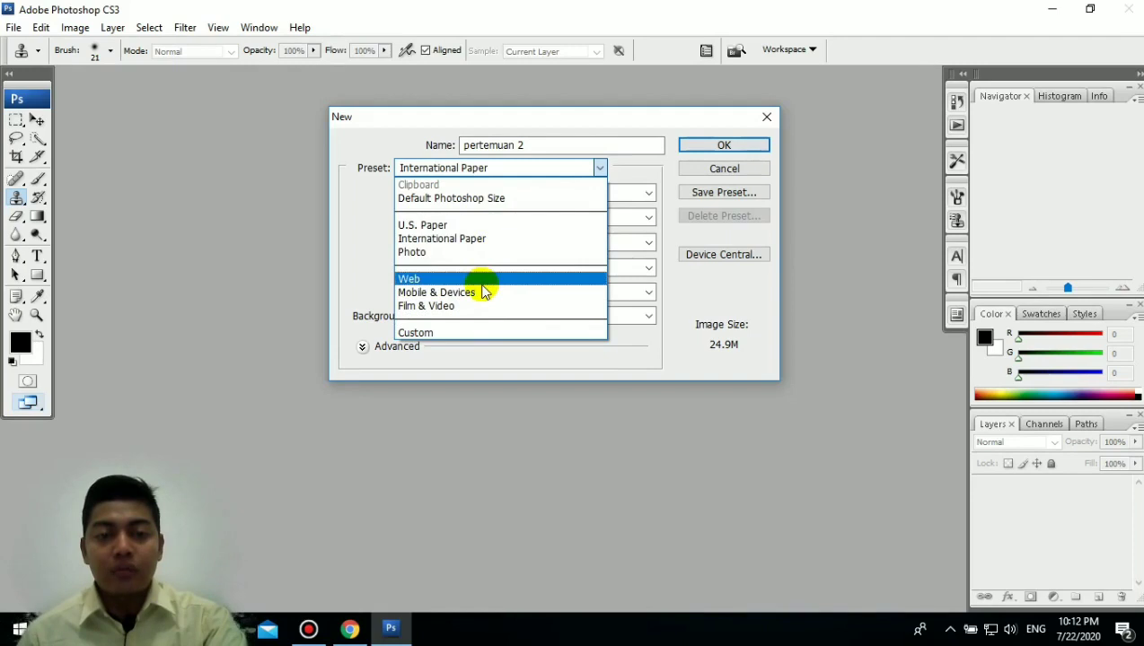
click(496, 241)
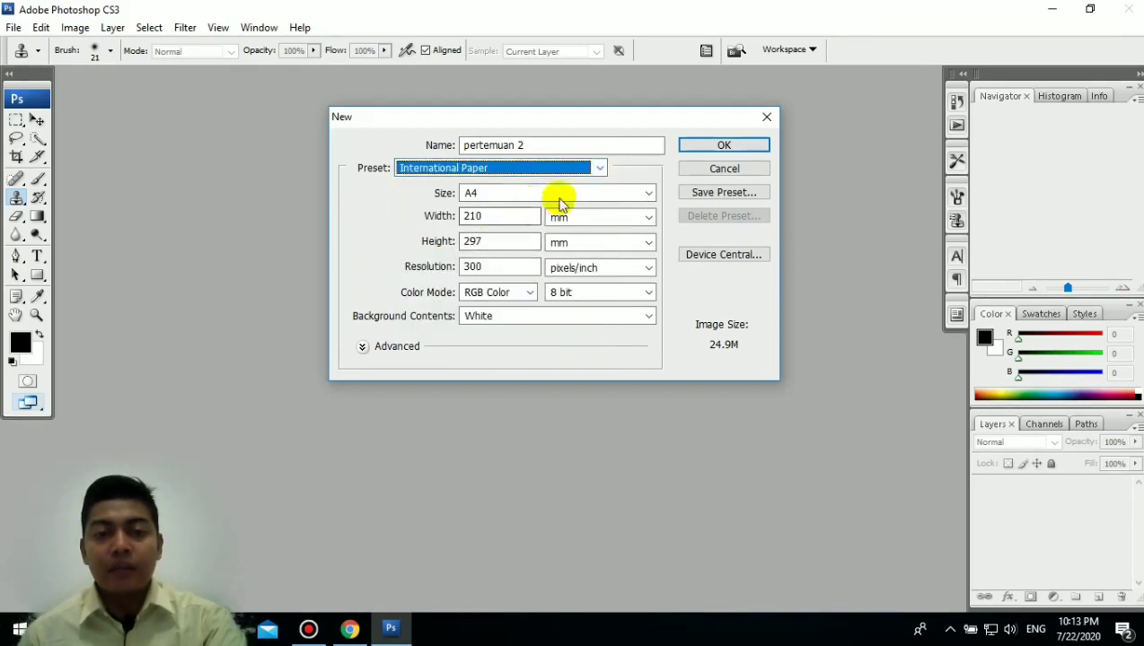
Step: Keep the new document's size at A4 and set its width and height units to cm
click(647, 192)
click(649, 194)
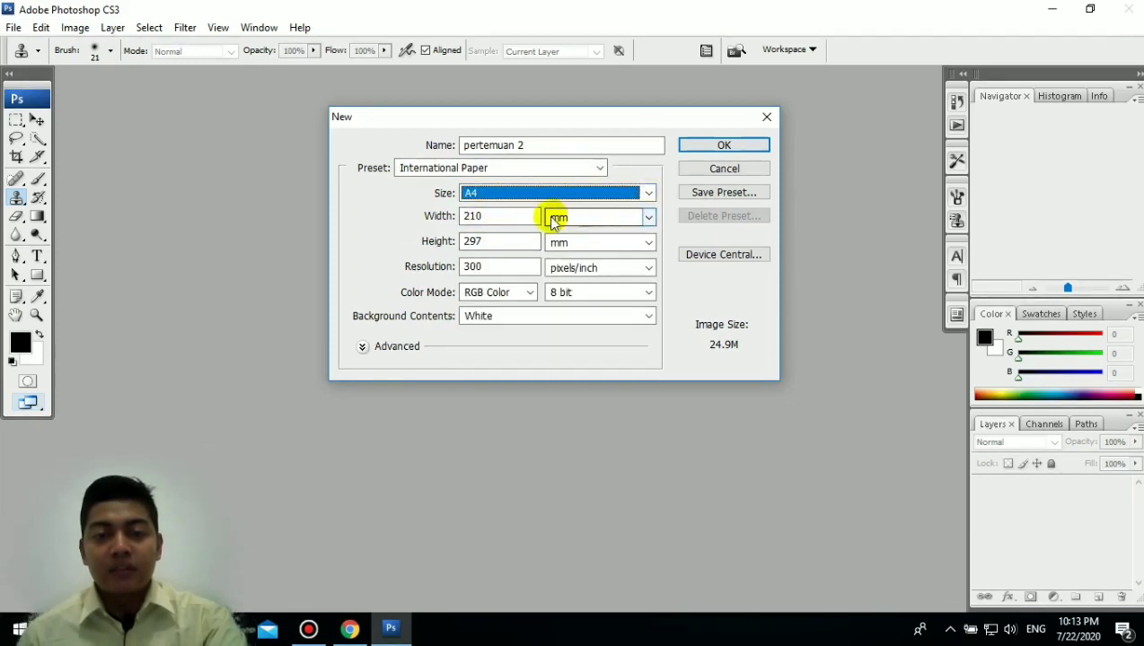
click(646, 222)
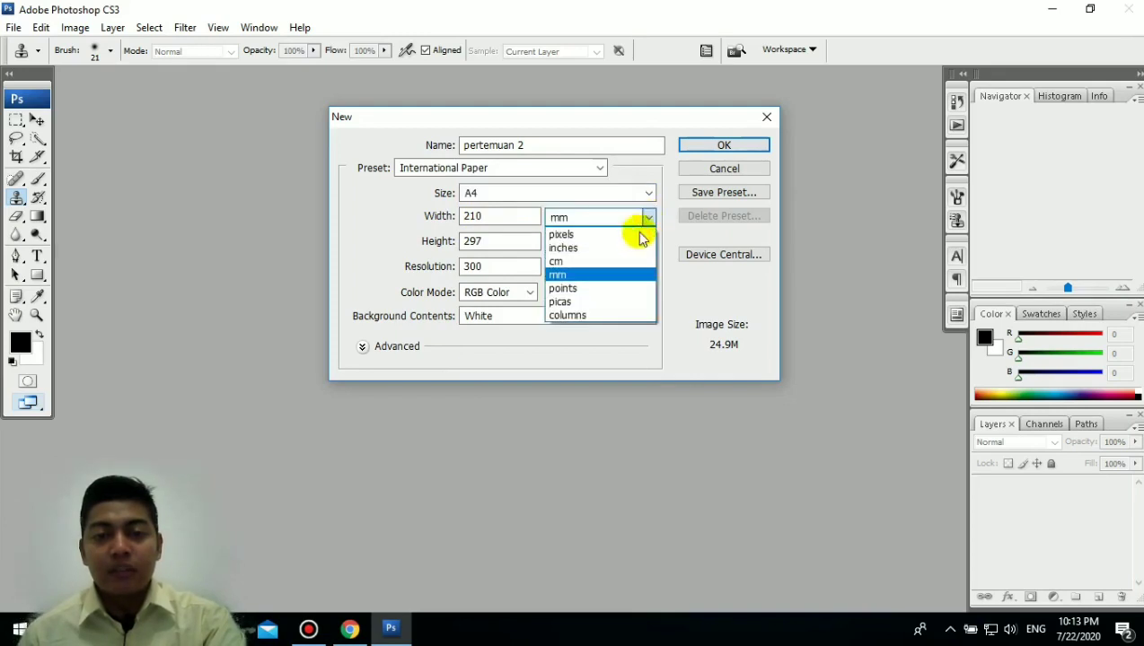
click(624, 258)
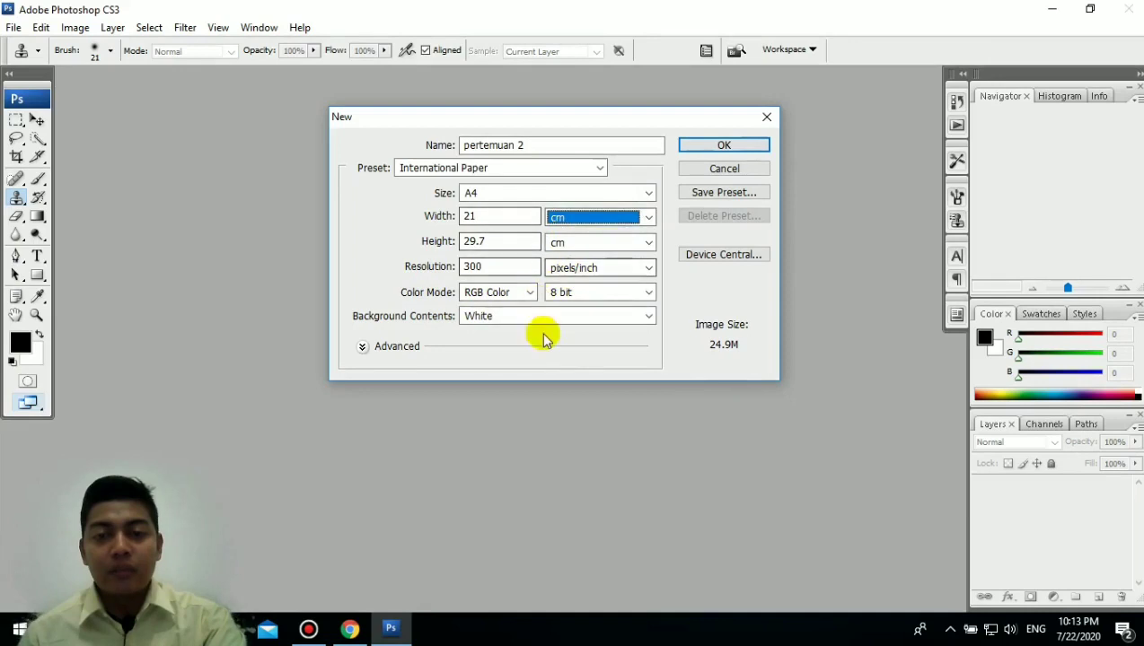
Step: Keep the resolution at 300 pixels/inch with White background contents and create the document
click(497, 269)
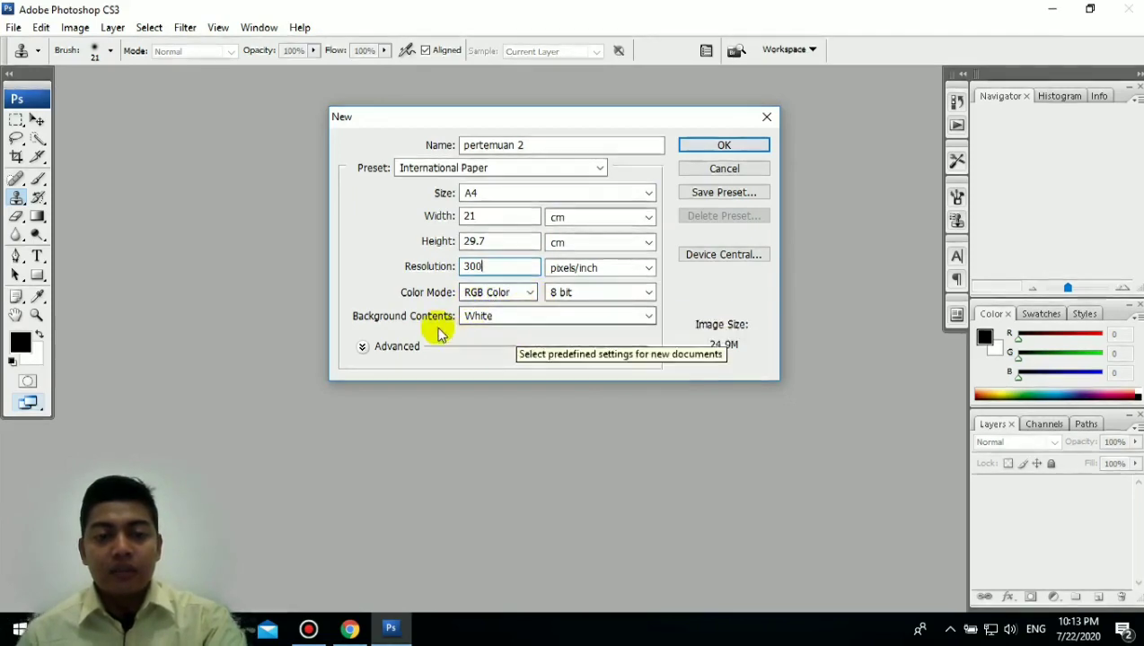
click(649, 315)
click(648, 315)
click(648, 315)
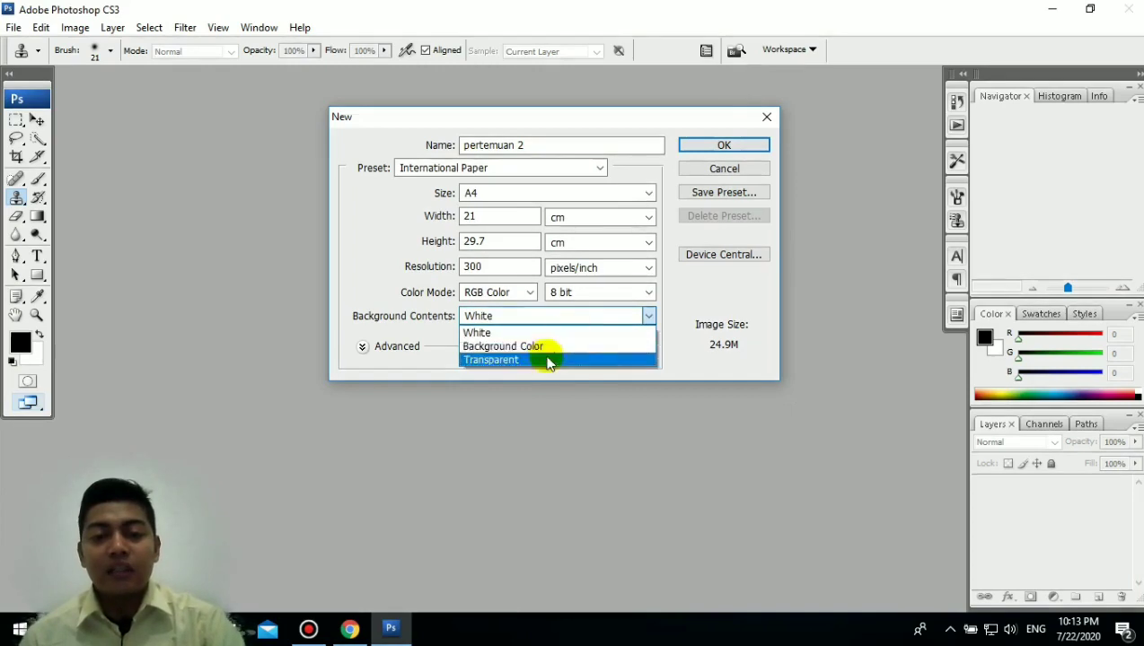
click(541, 331)
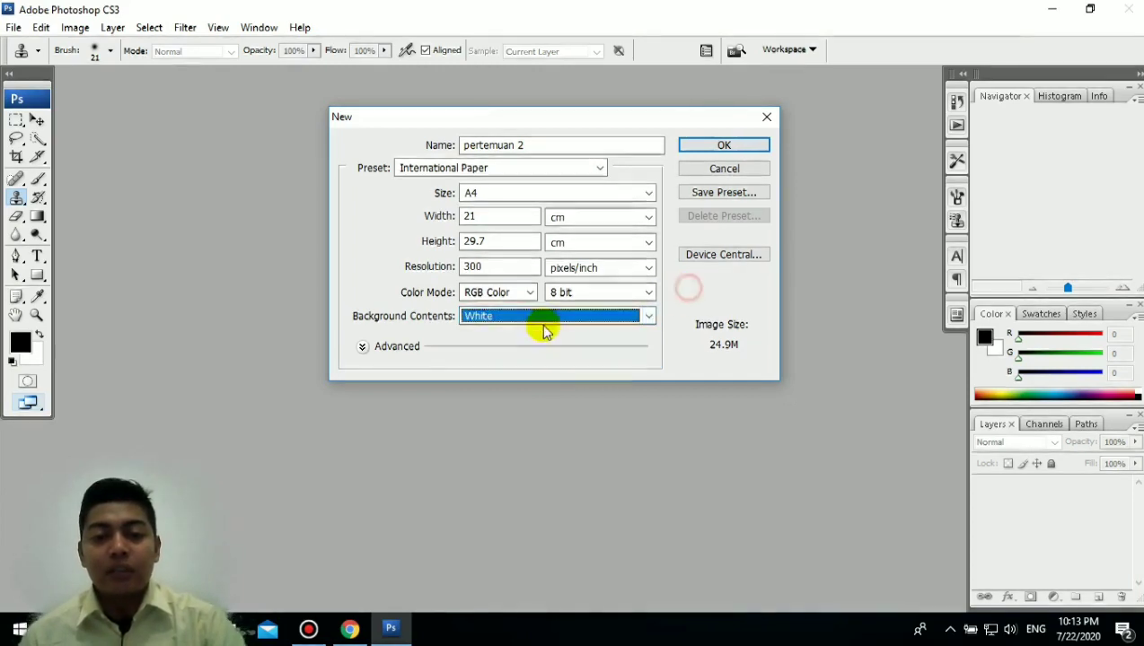
click(690, 278)
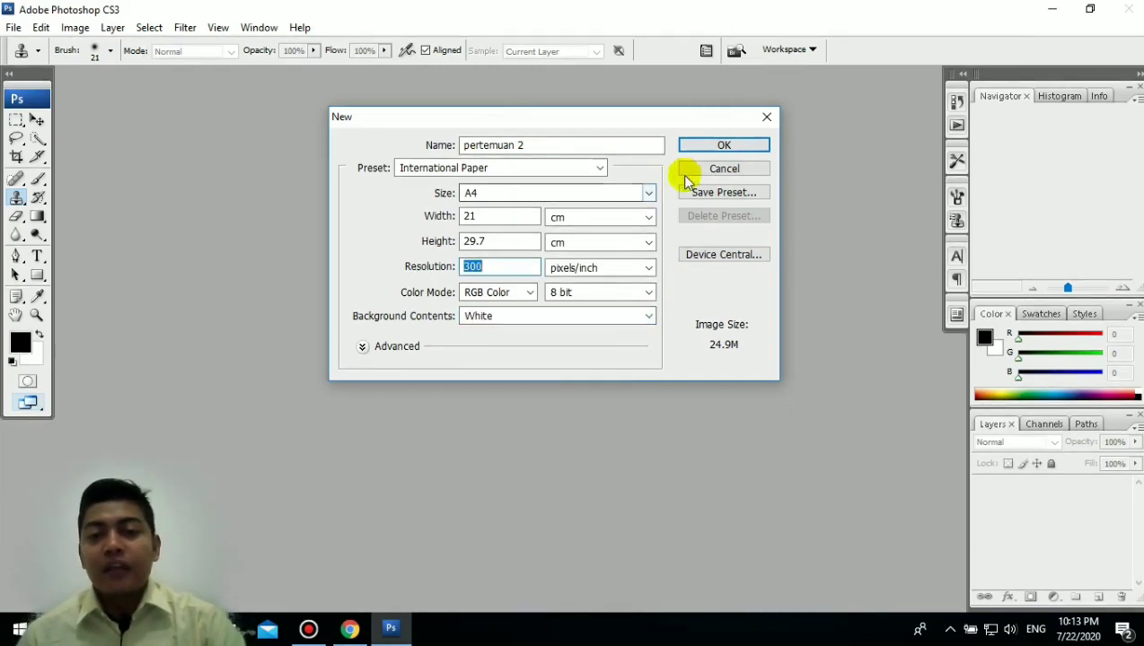
click(705, 147)
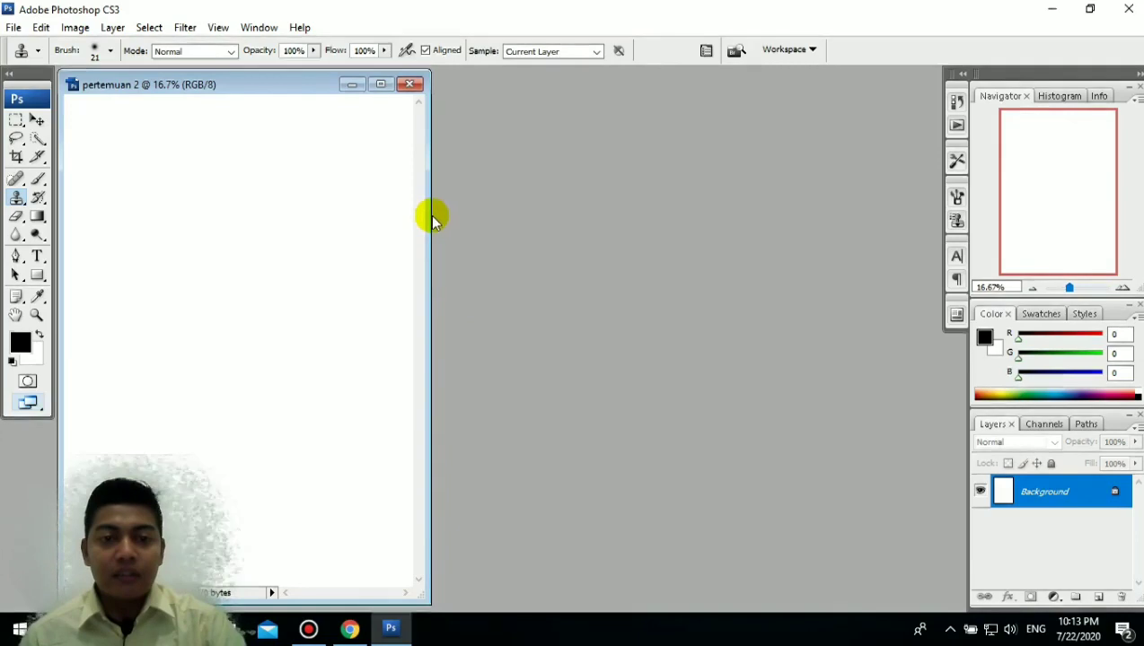
Step: Enlarge the document window until the whole page fits and shift it slightly away from the toolbox
drag(430, 215, 764, 217)
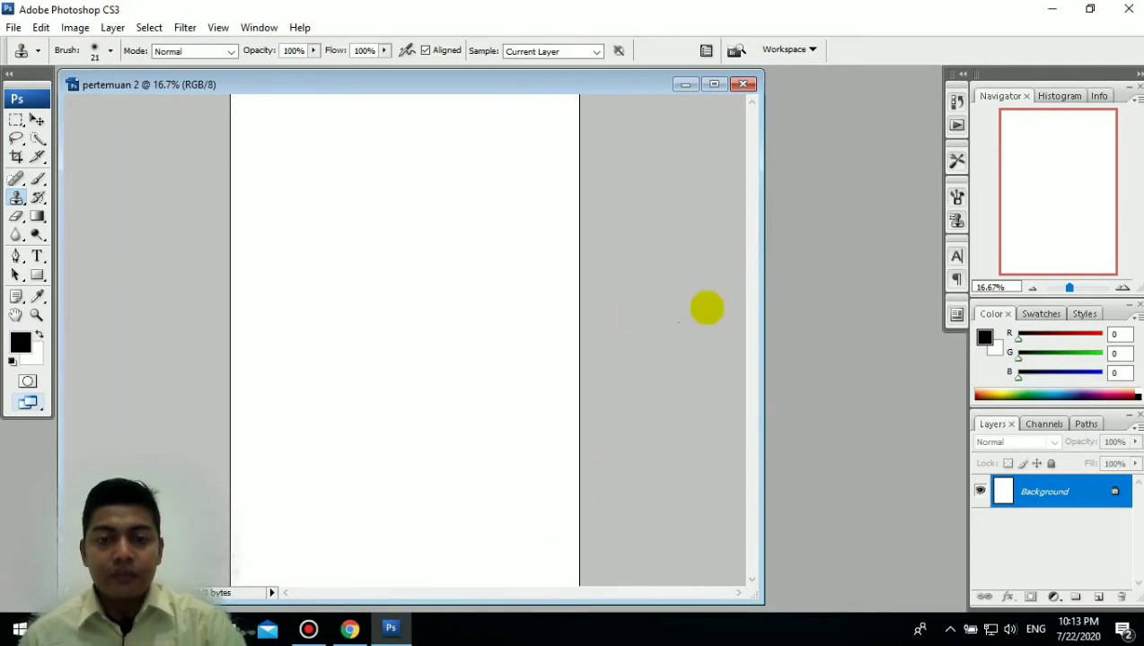
drag(761, 596, 907, 611)
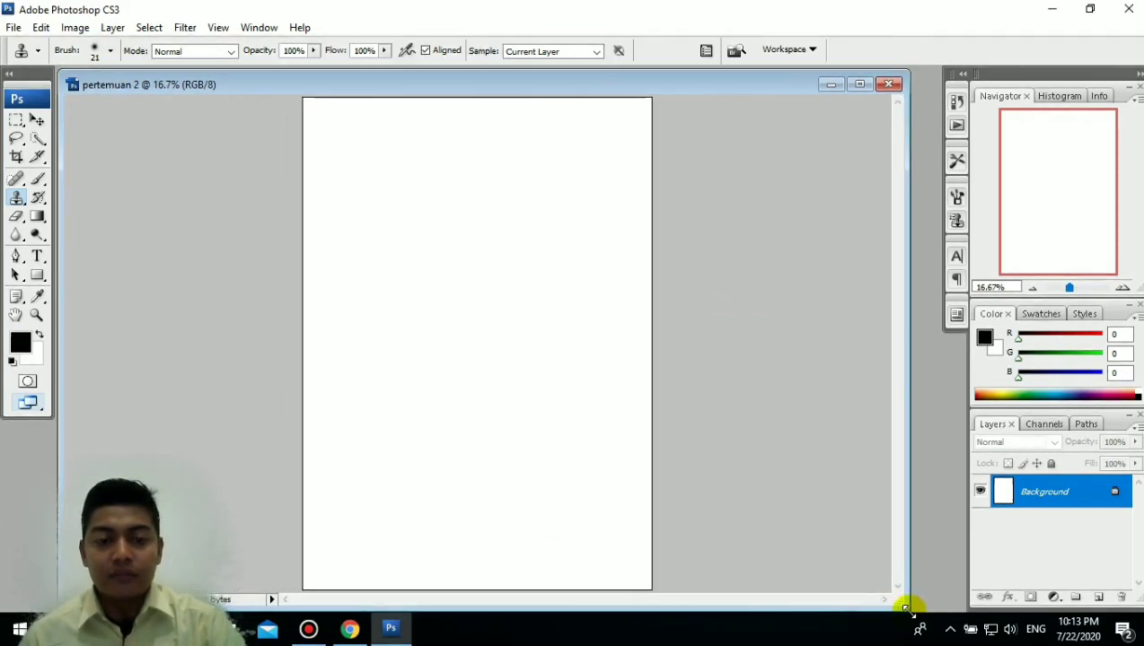
mouse_move(221, 86)
mouse_down()
mouse_move(275, 83)
mouse_move(244, 85)
mouse_up()
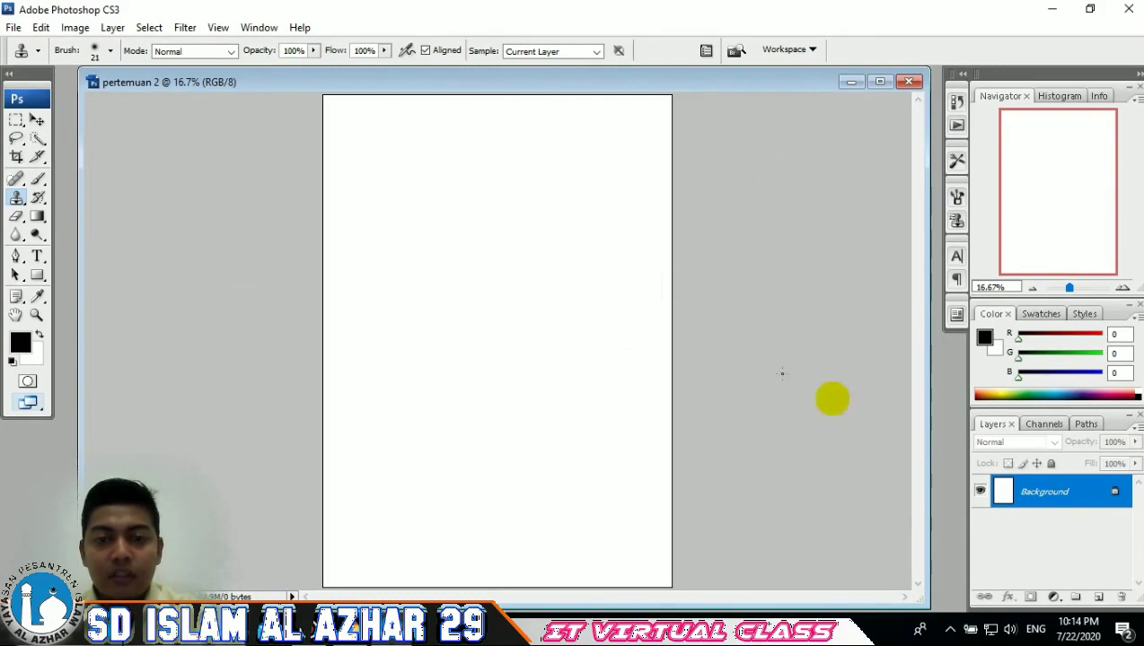
Step: Shrink the document window so empty workspace surrounds it, and move it slightly toward the middle of the workspace
drag(919, 593, 796, 460)
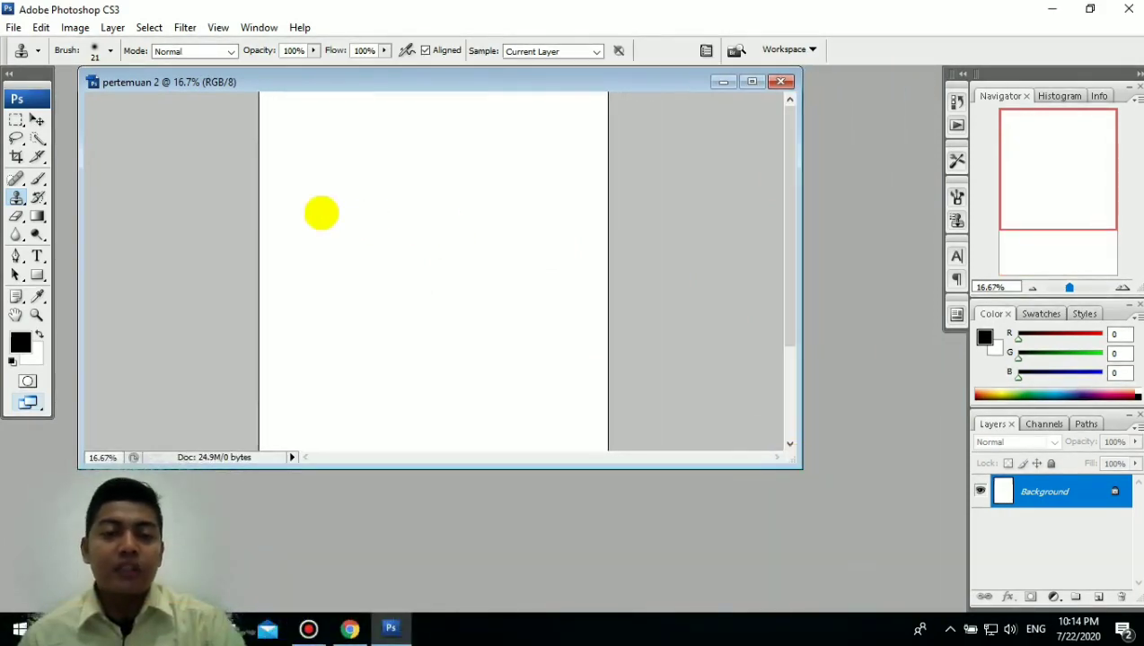
drag(801, 185, 766, 185)
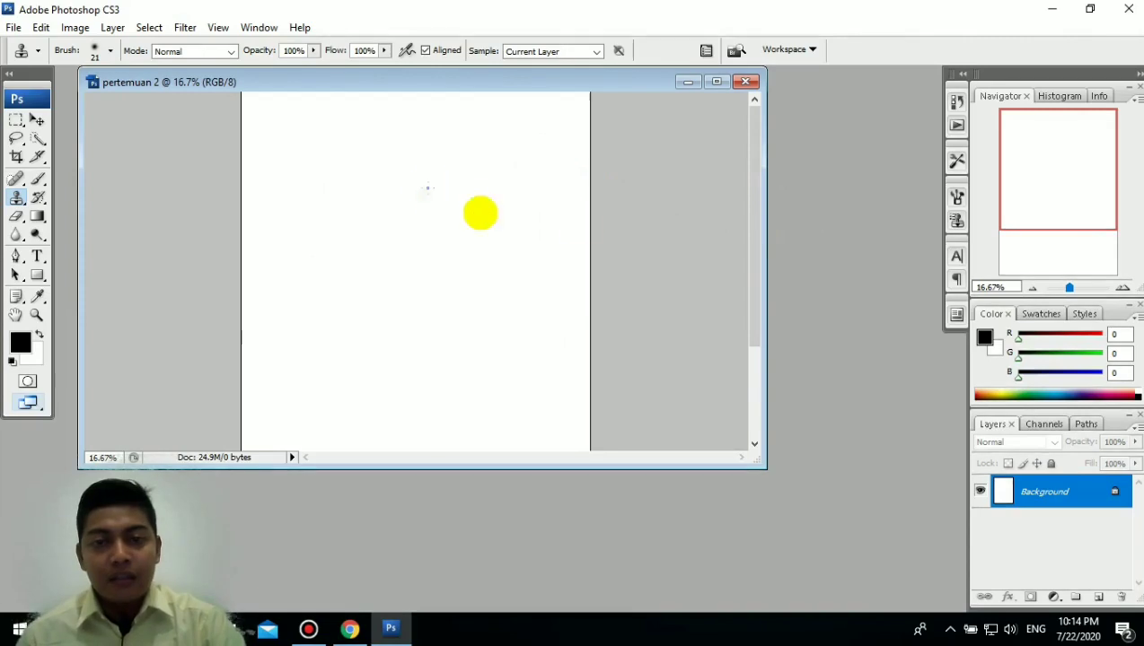
drag(582, 77, 609, 89)
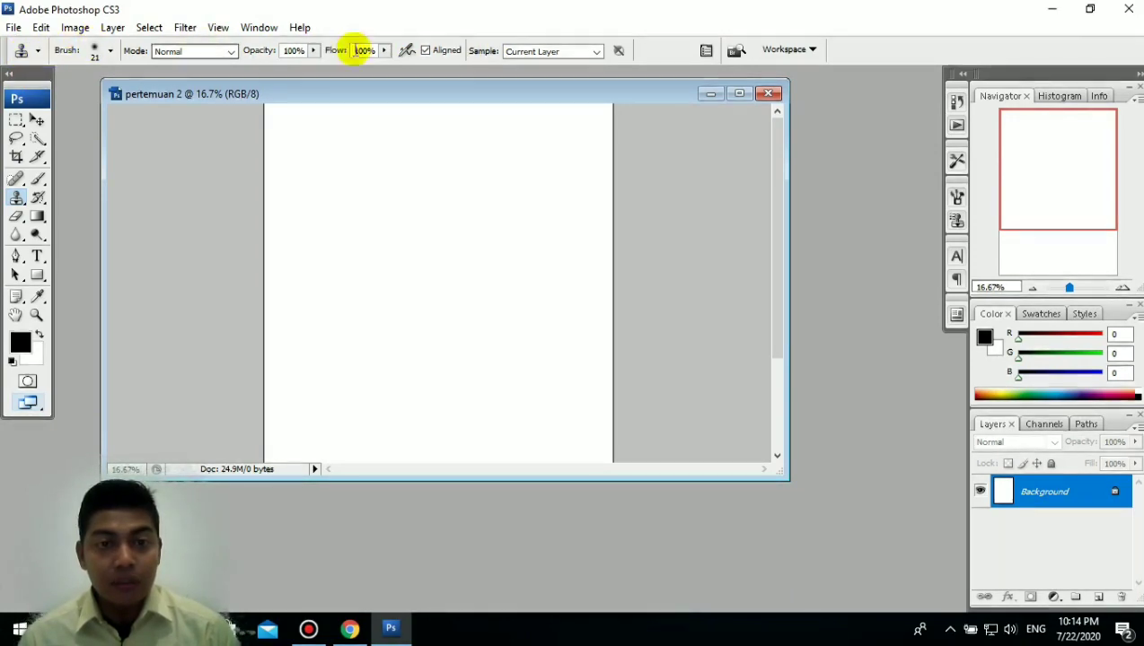
Step: Activate the Move tool to show its options, and switch to the Lasso tool
click(36, 122)
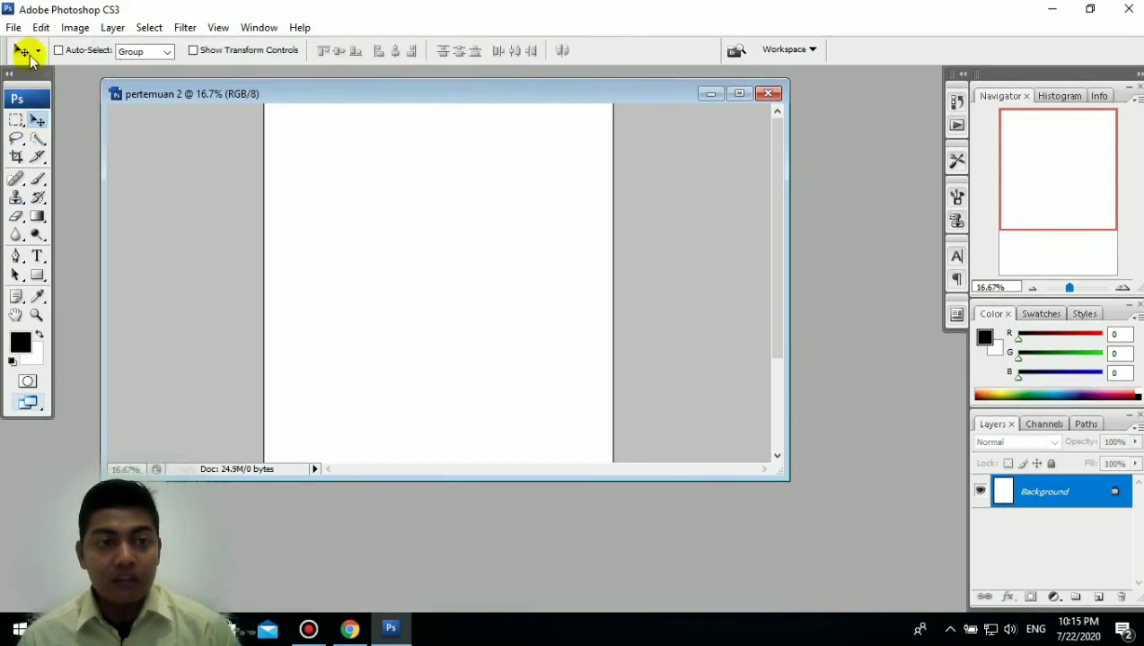
click(17, 140)
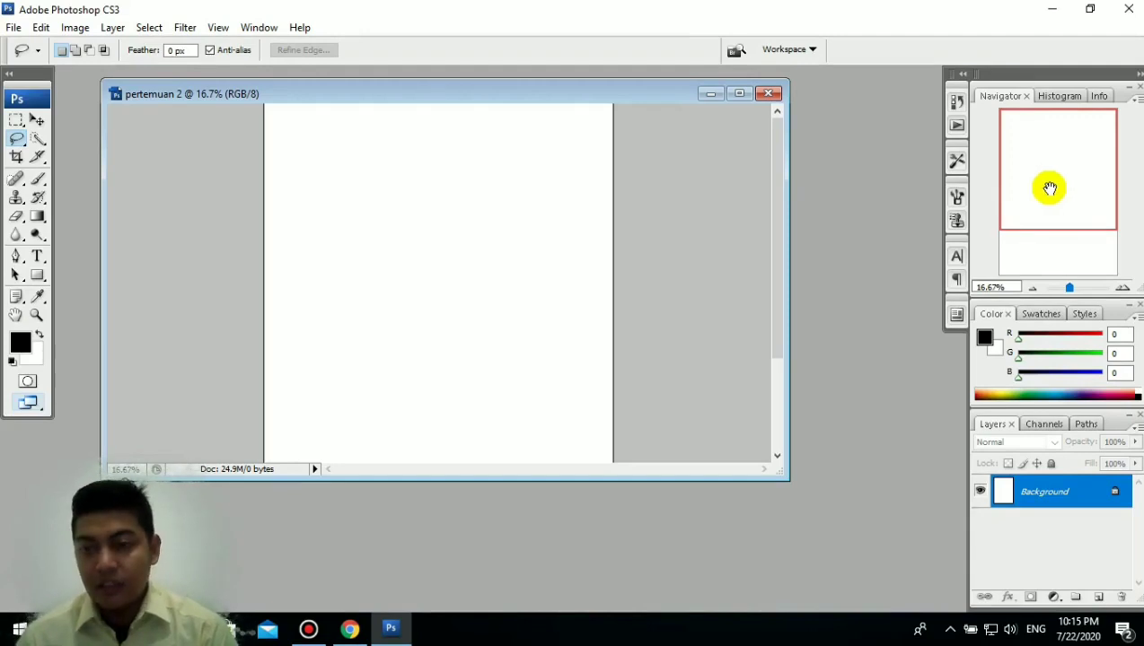
mouse_move(1049, 172)
mouse_down()
mouse_move(1046, 217)
mouse_move(1047, 143)
mouse_move(1055, 246)
mouse_move(1057, 161)
mouse_up()
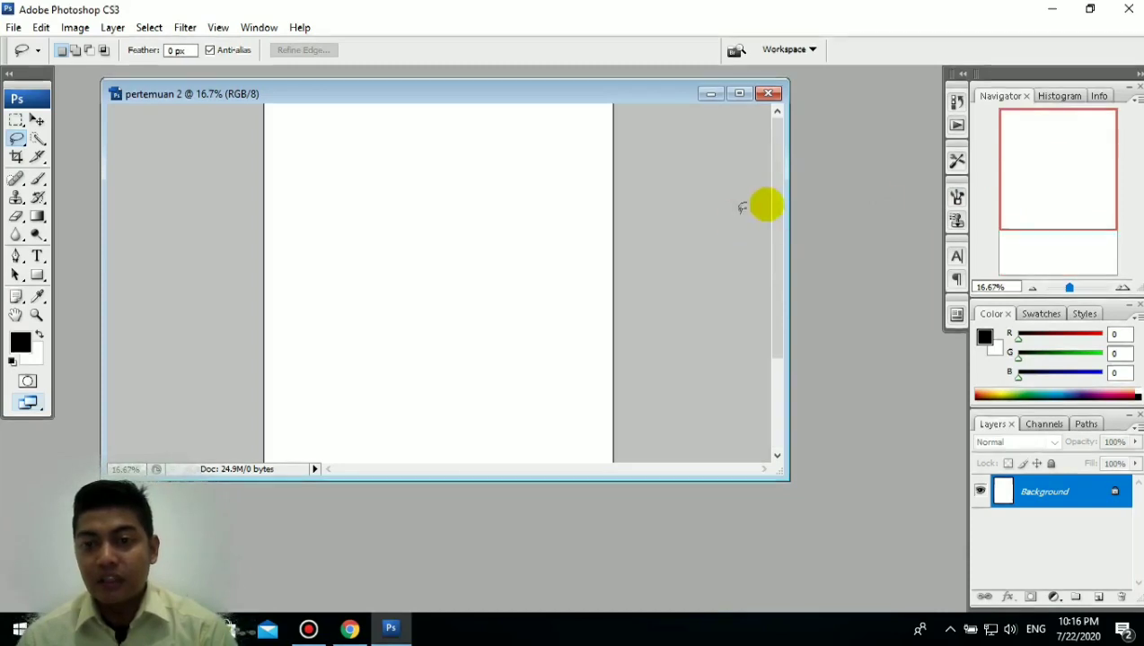
drag(775, 193, 791, 281)
mouse_move(1037, 163)
mouse_down()
mouse_move(1044, 212)
mouse_move(1044, 142)
mouse_up()
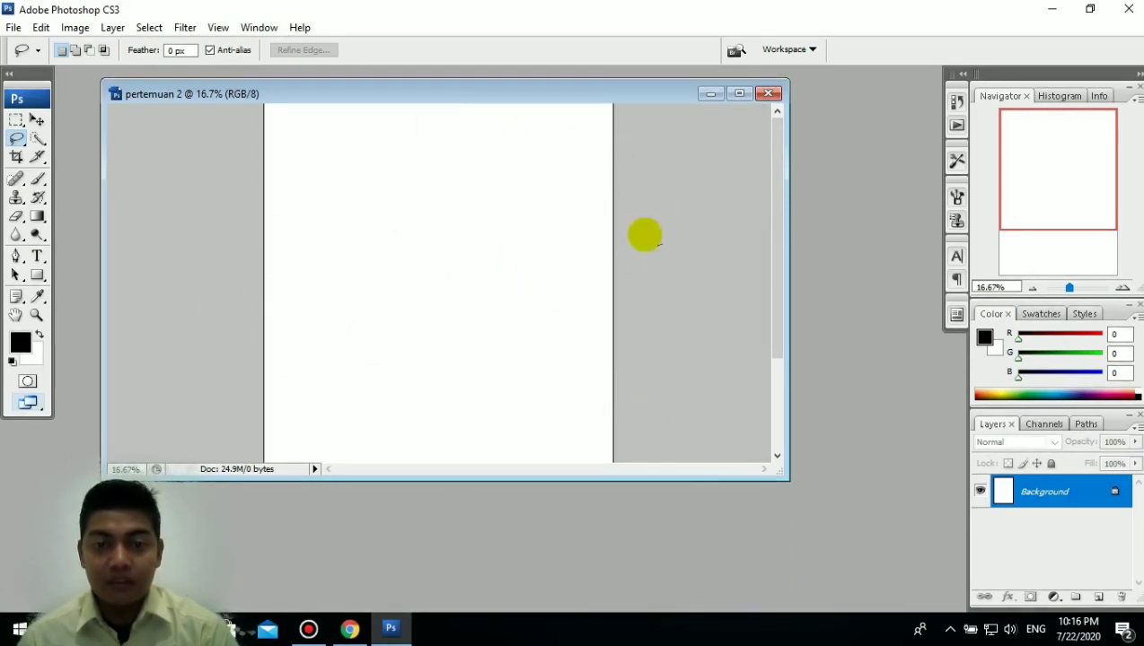
mouse_move(772, 265)
mouse_down()
mouse_move(774, 378)
mouse_move(774, 259)
mouse_up()
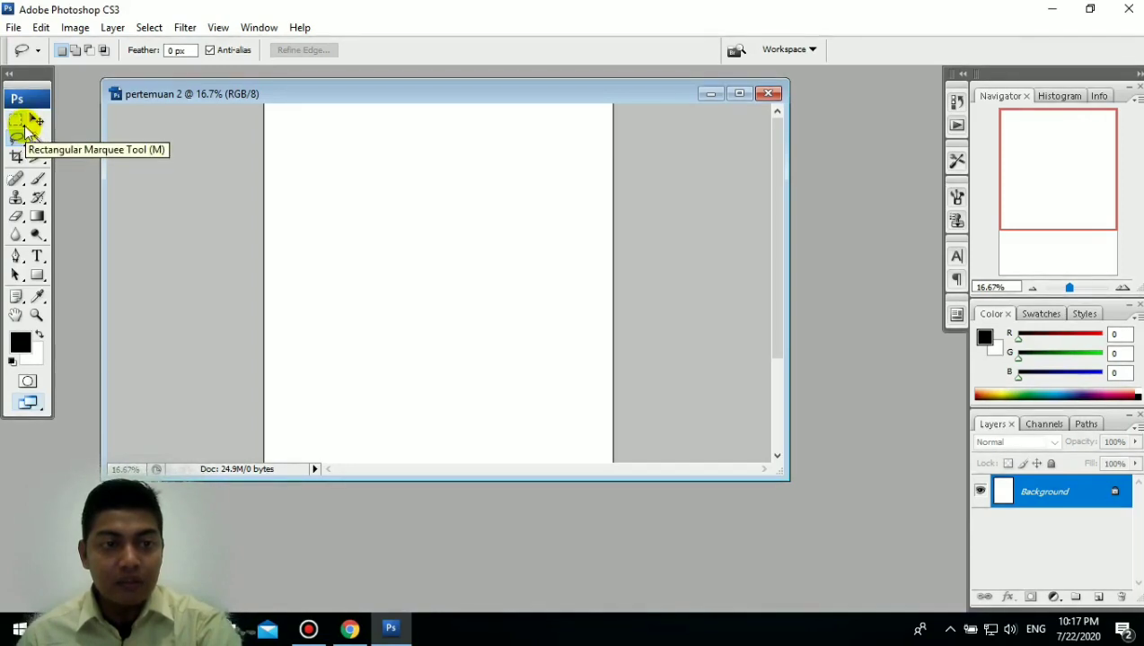
Step: Draw a large rectangular selection in the upper half of the page with the Rectangular Marquee tool, and deselect it
click(26, 126)
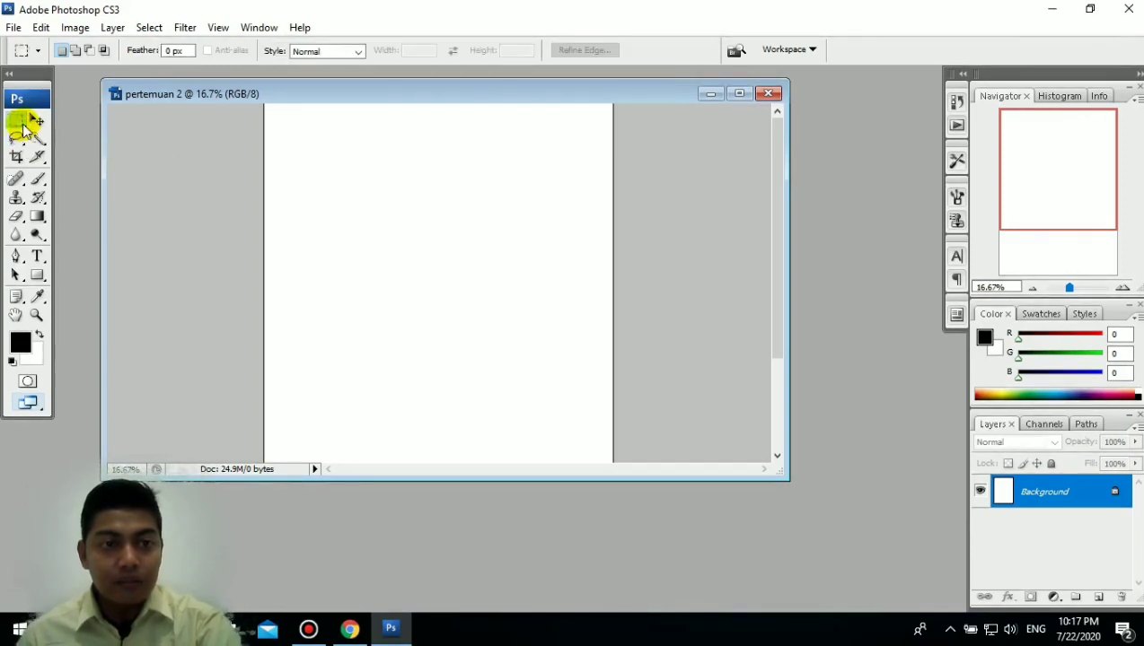
click(37, 53)
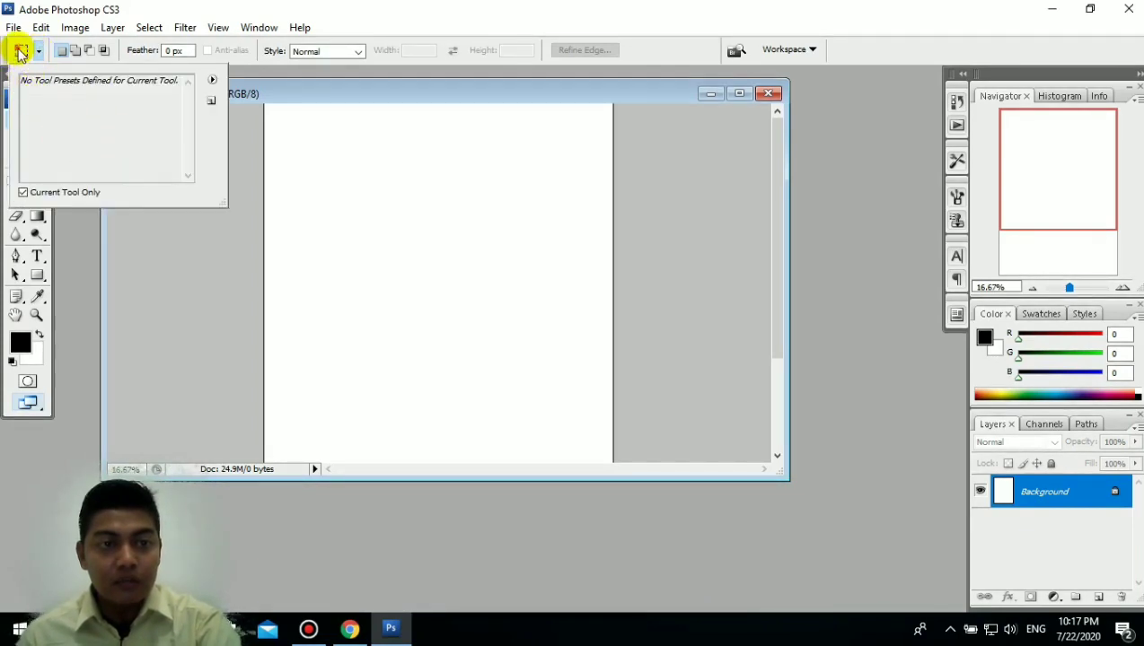
click(22, 52)
click(22, 52)
click(24, 53)
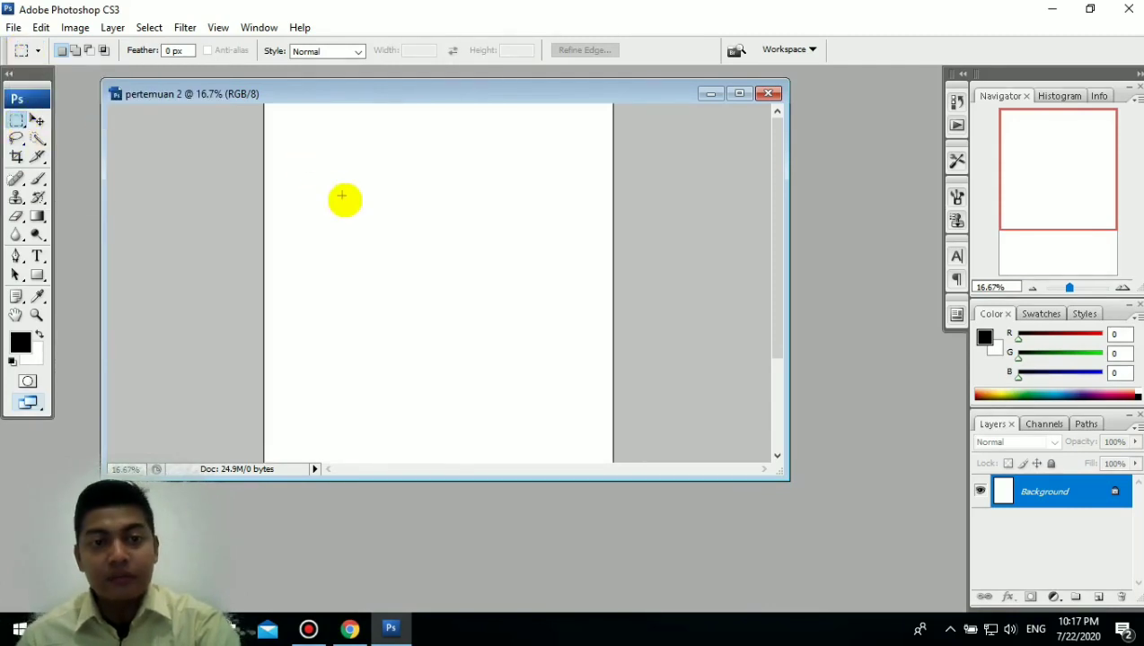
drag(310, 162, 532, 356)
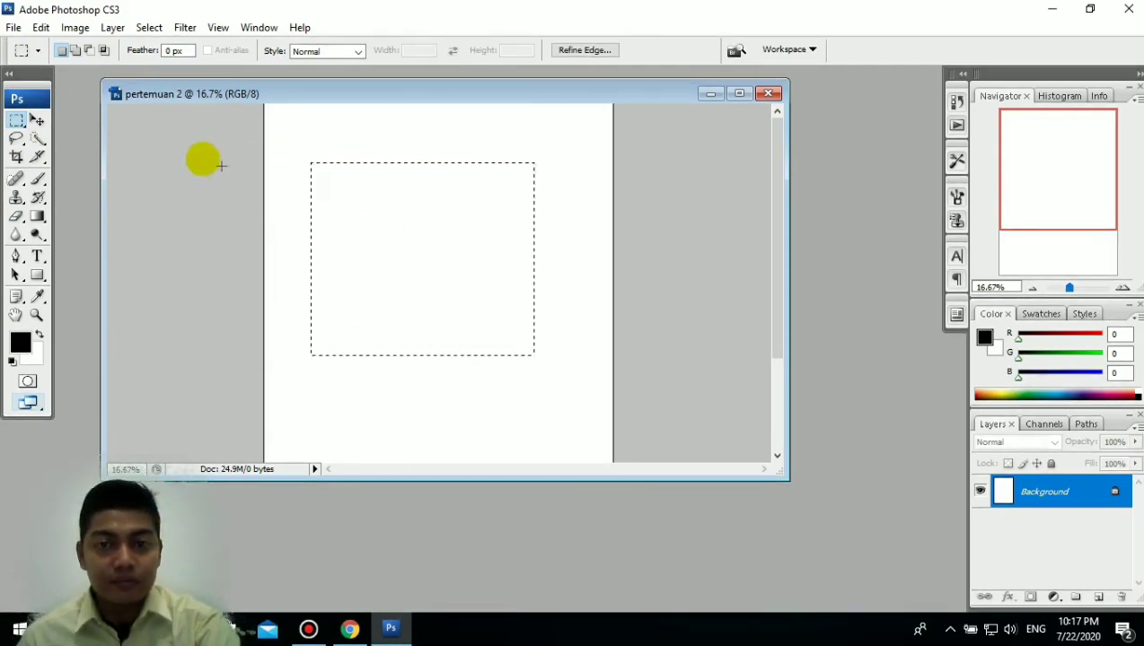
click(25, 128)
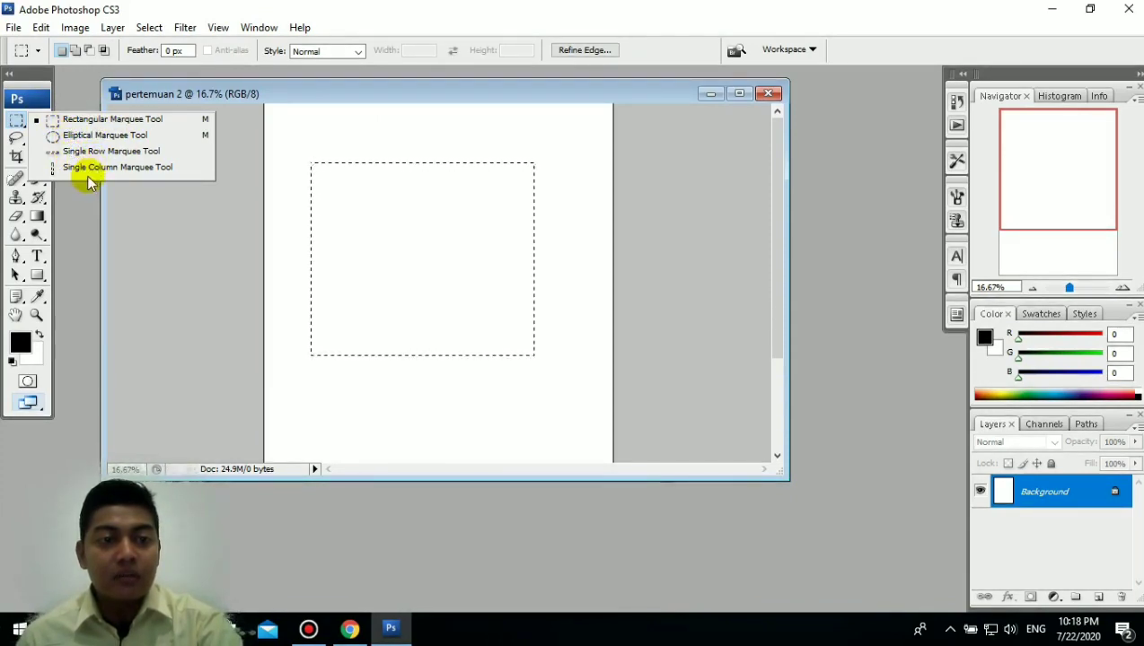
click(218, 226)
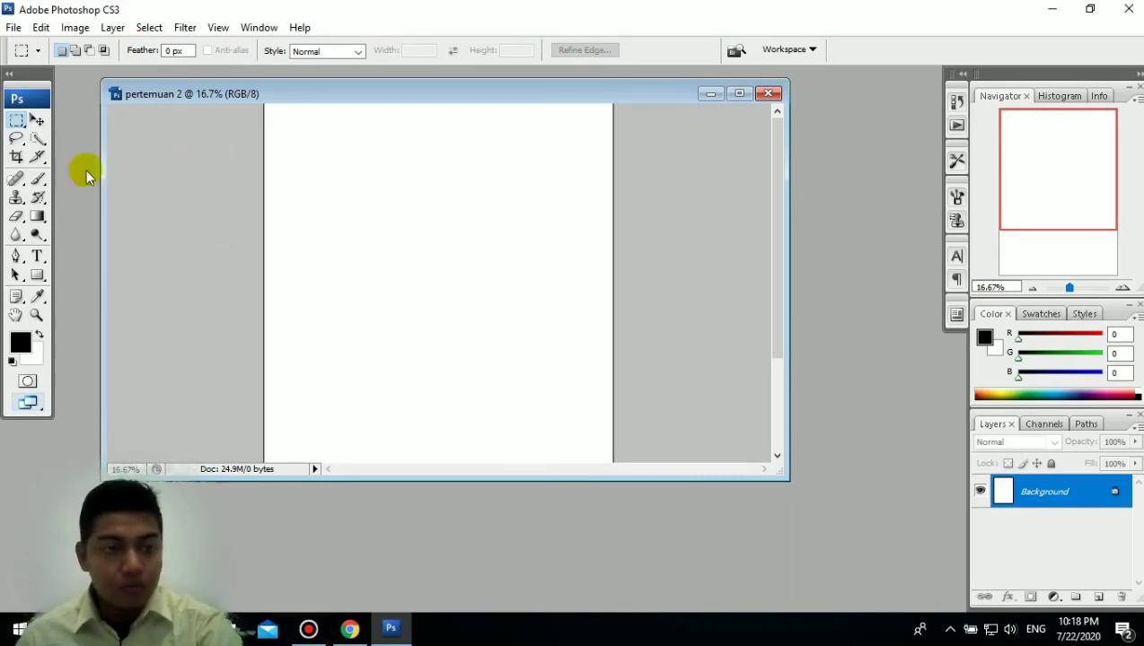
Step: Activate the Lasso tool and outline a closed, winding freehand selection in the middle of the page
click(17, 141)
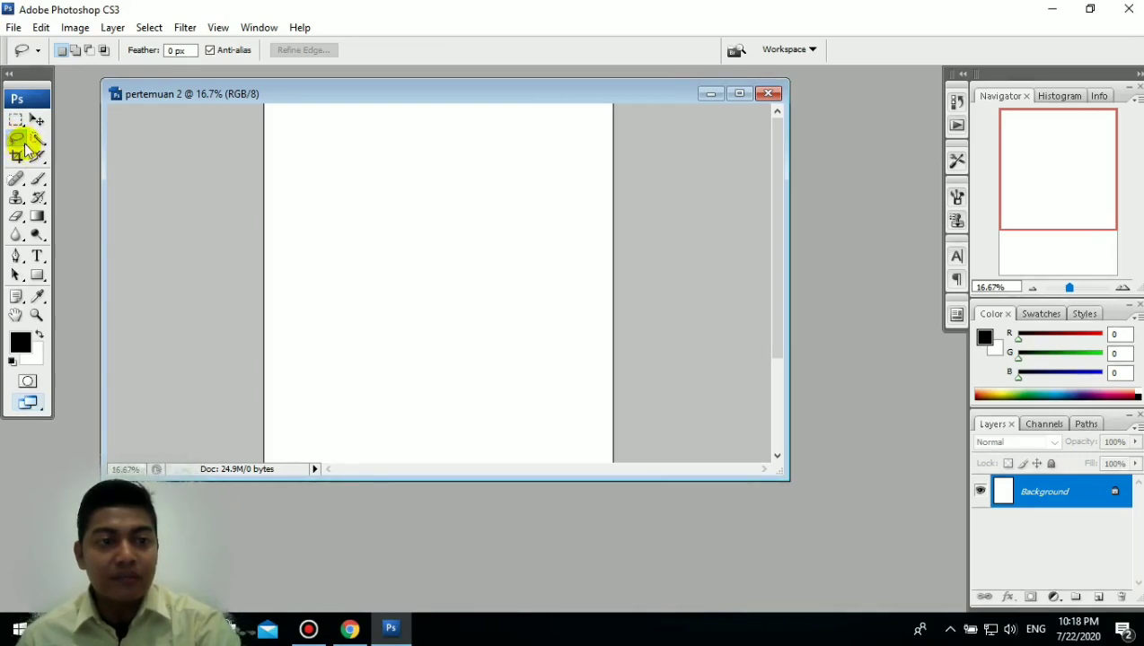
click(26, 145)
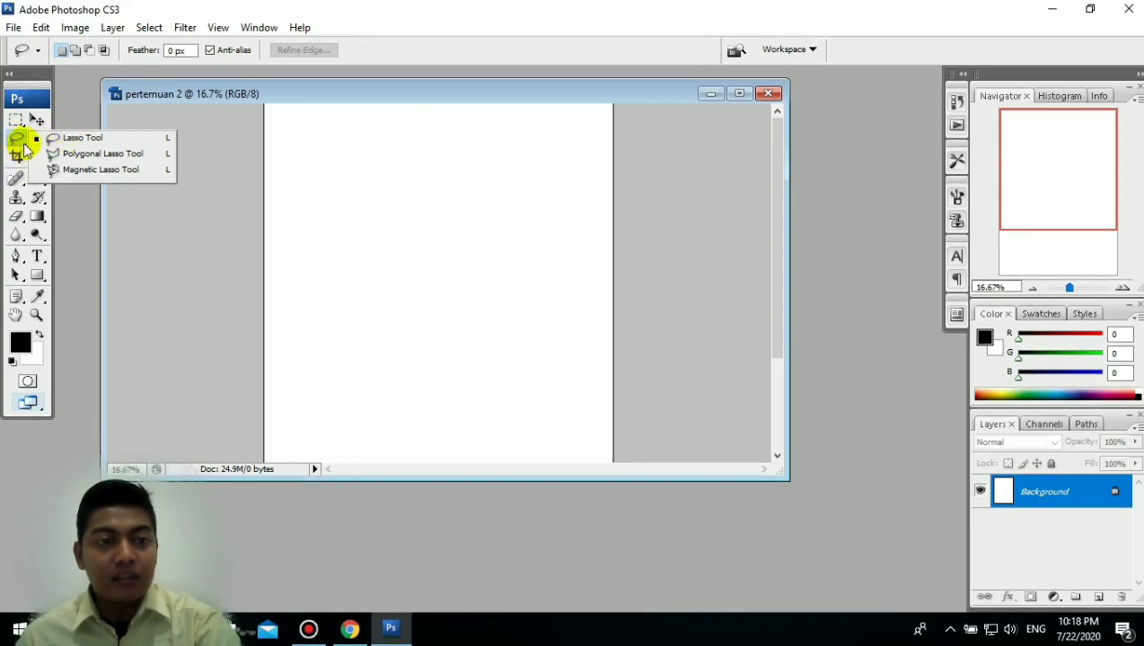
click(21, 146)
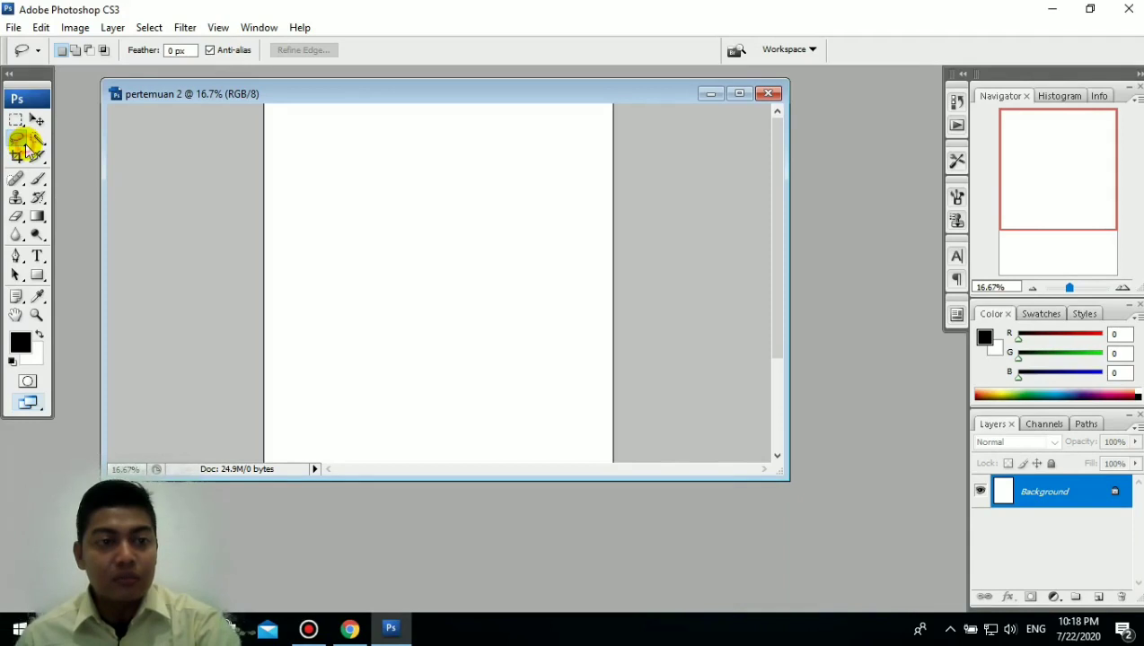
click(28, 148)
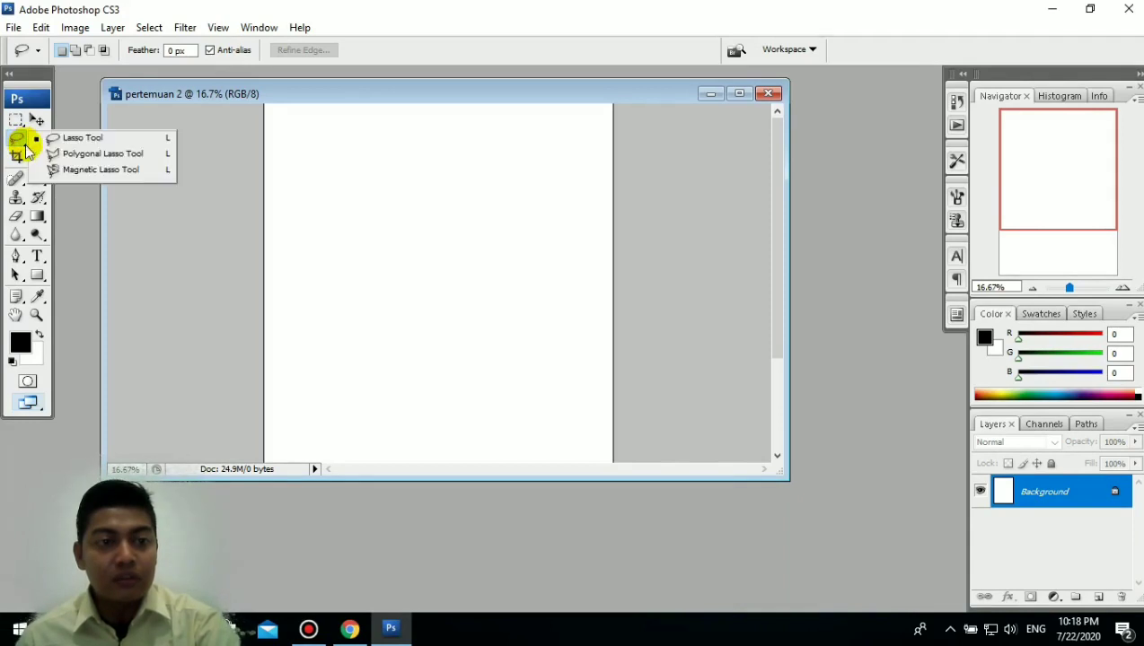
click(87, 144)
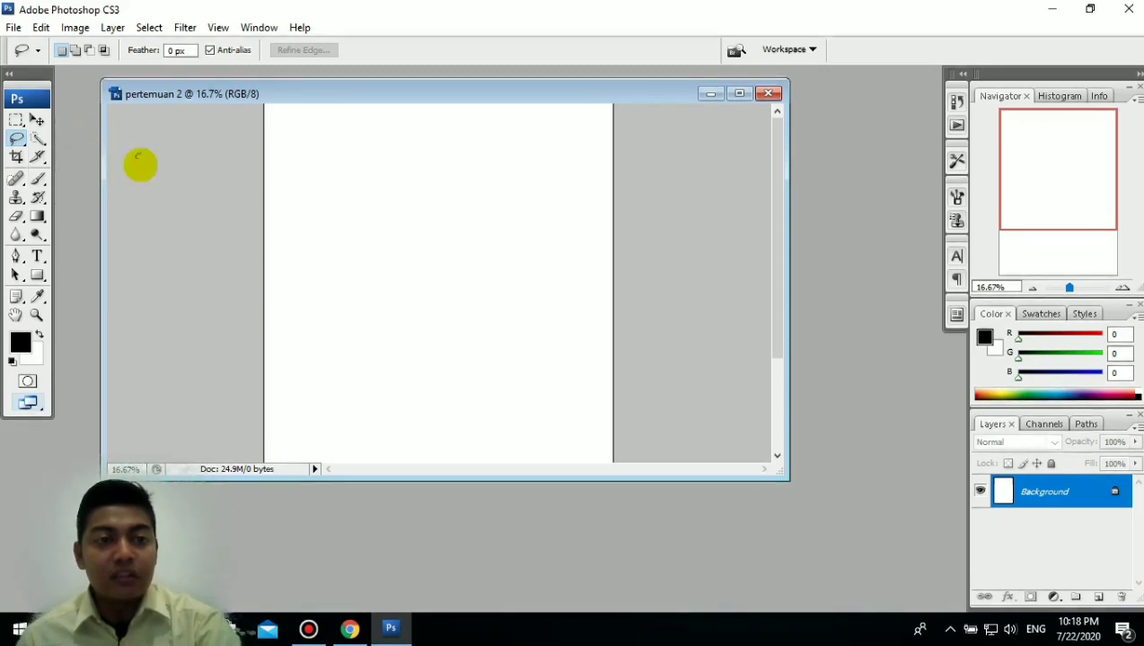
mouse_move(310, 164)
mouse_down()
mouse_move(317, 213)
mouse_move(408, 240)
mouse_move(484, 295)
mouse_move(480, 336)
mouse_move(458, 349)
mouse_move(389, 352)
mouse_move(369, 386)
mouse_move(431, 420)
mouse_move(492, 410)
mouse_move(514, 356)
mouse_move(510, 269)
mouse_move(493, 233)
mouse_move(441, 204)
mouse_move(408, 203)
mouse_move(341, 136)
mouse_move(308, 160)
mouse_up()
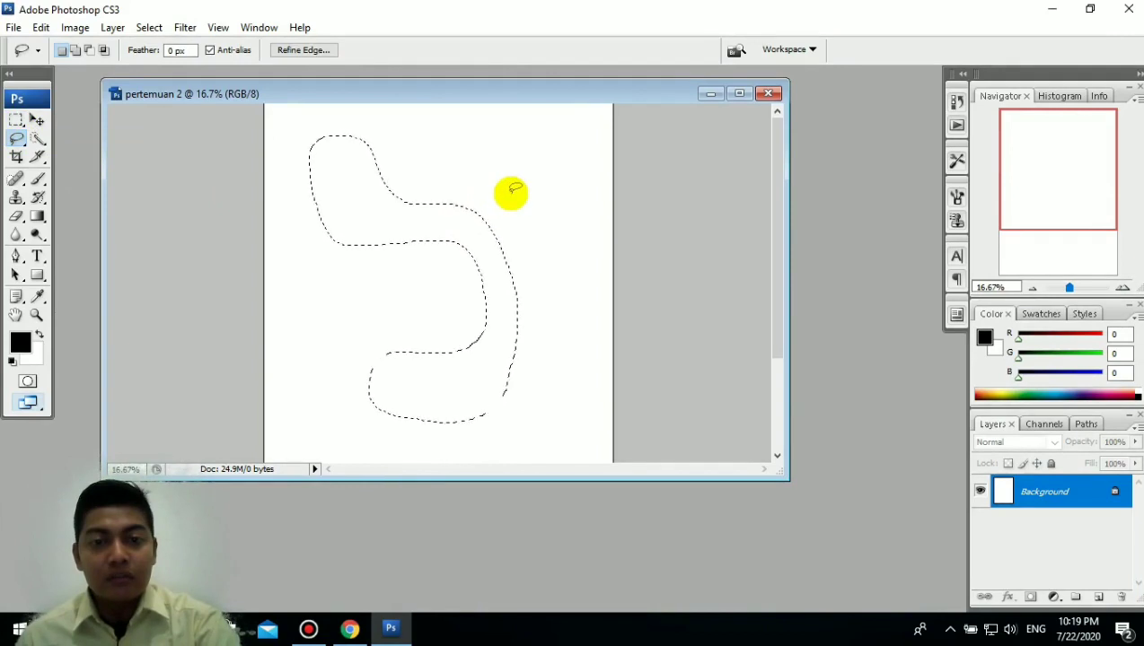
Step: Replace the lasso selection with a larger branching freehand outline spreading across the visible page
mouse_move(511, 191)
mouse_down()
mouse_move(593, 202)
mouse_move(531, 269)
mouse_up()
mouse_move(451, 357)
mouse_down()
mouse_move(542, 408)
mouse_move(433, 407)
mouse_move(376, 348)
mouse_move(395, 233)
mouse_move(381, 189)
mouse_move(311, 230)
mouse_move(311, 312)
mouse_move(267, 314)
mouse_move(266, 244)
mouse_move(303, 188)
mouse_move(360, 145)
mouse_move(413, 174)
mouse_move(445, 247)
mouse_move(458, 249)
mouse_move(478, 191)
mouse_move(446, 149)
mouse_up()
drag(518, 204, 505, 184)
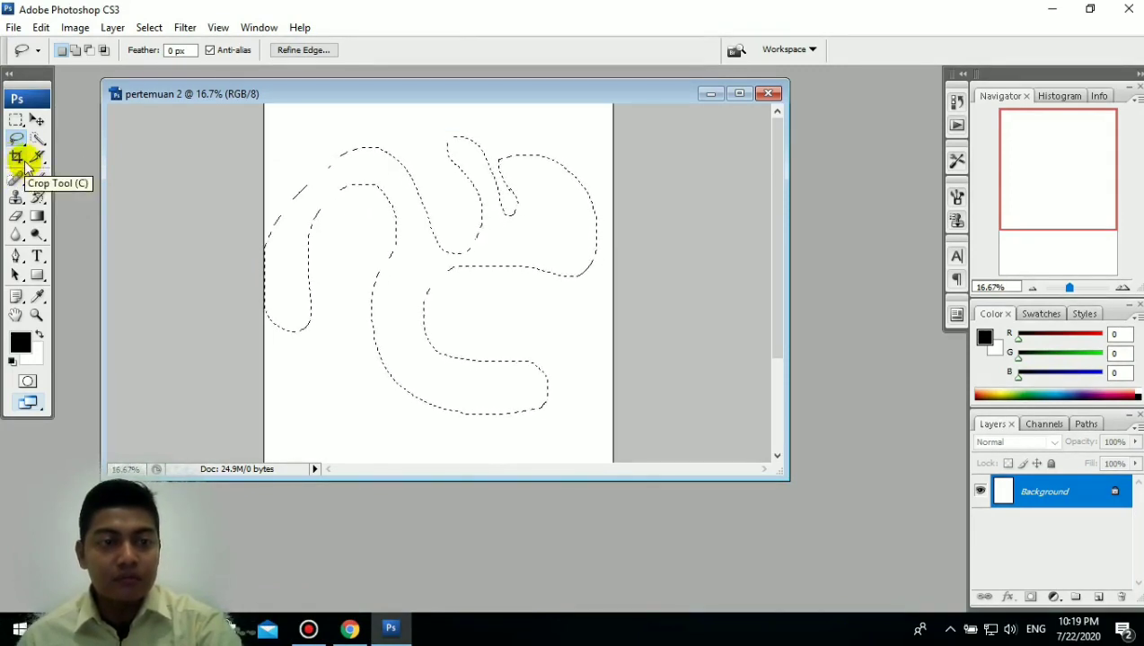
Step: Clear the freehand selection and mark a roughly square crop area on the page with the Crop tool
click(17, 162)
click(296, 153)
click(498, 344)
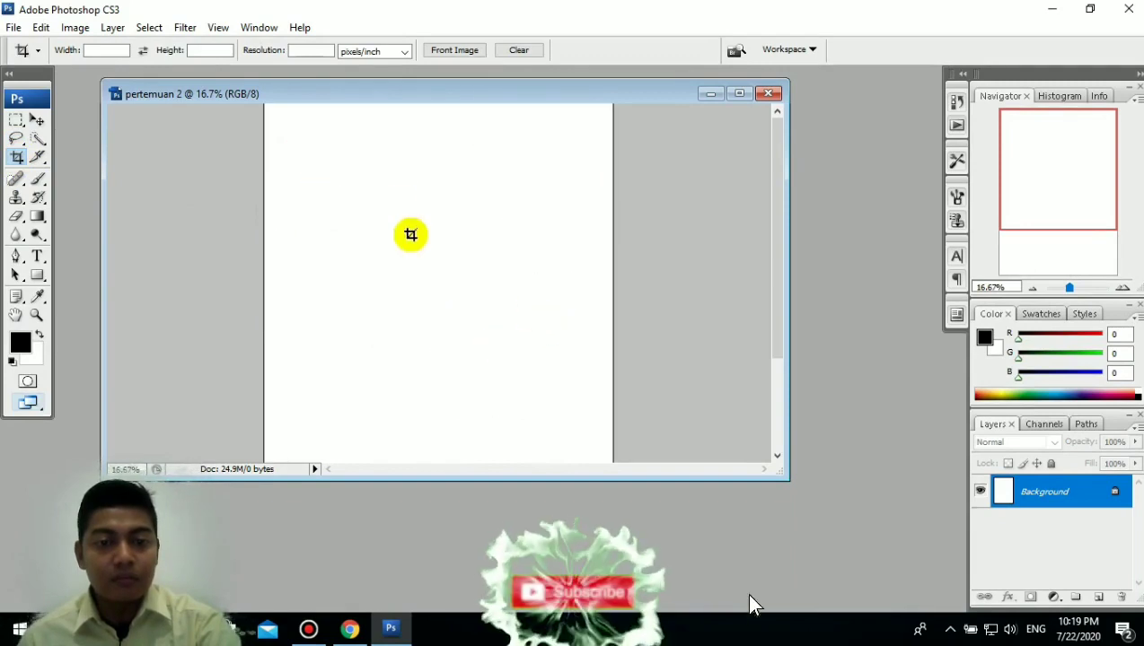
drag(276, 135, 568, 387)
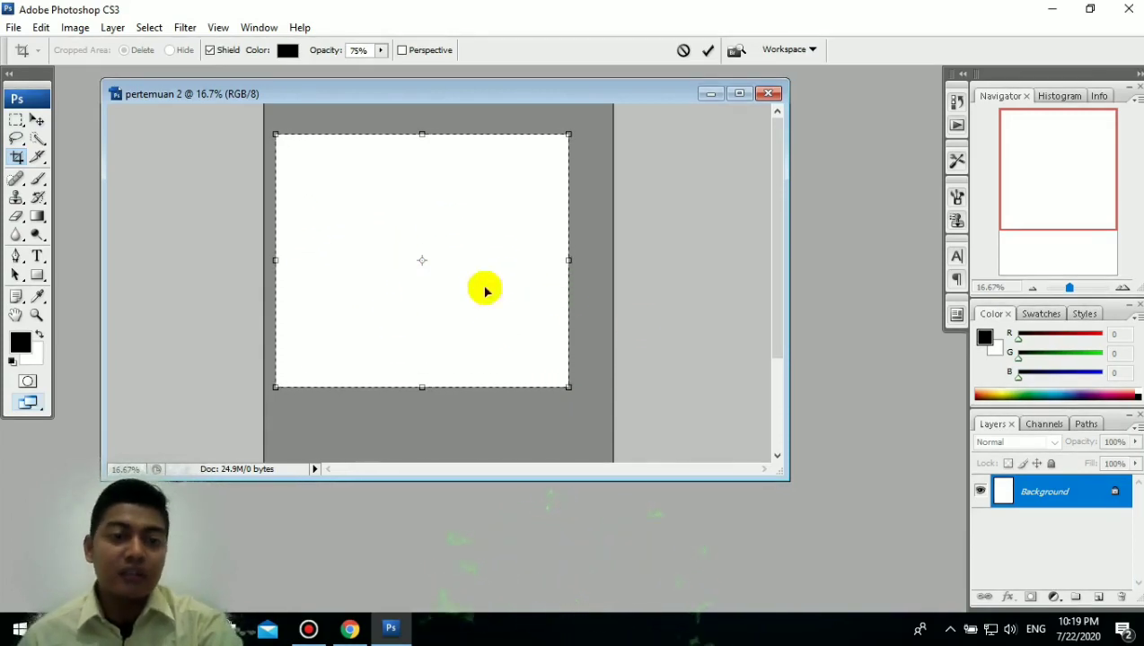
Step: Discard the pending crop without applying it and switch to the Spot Healing Brush tool
click(25, 187)
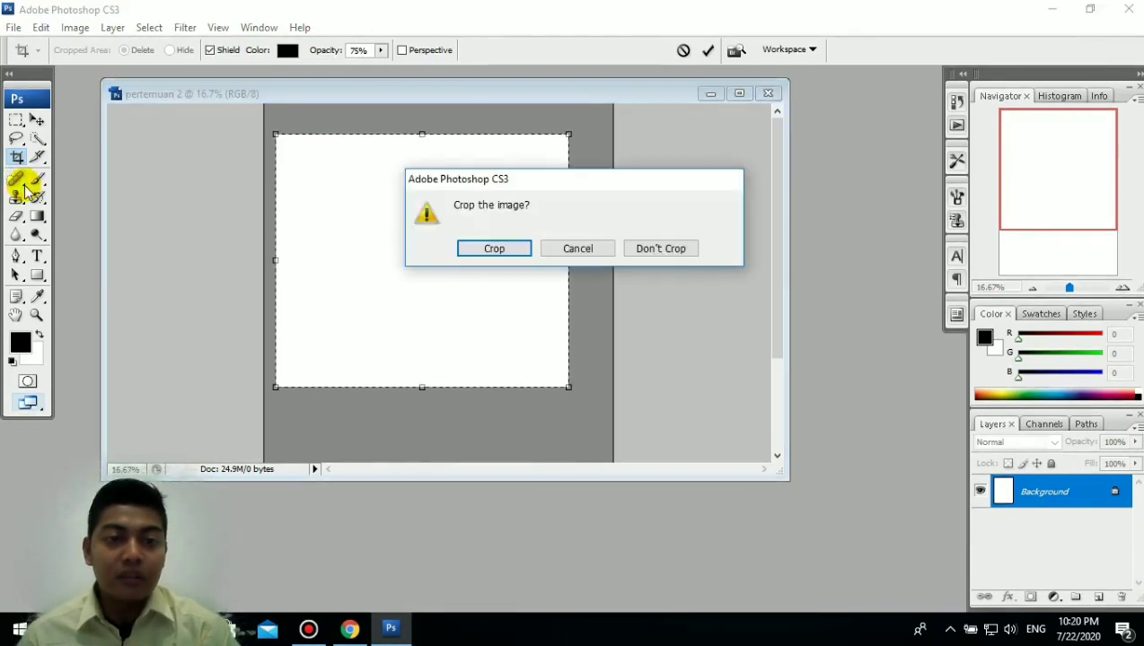
click(590, 247)
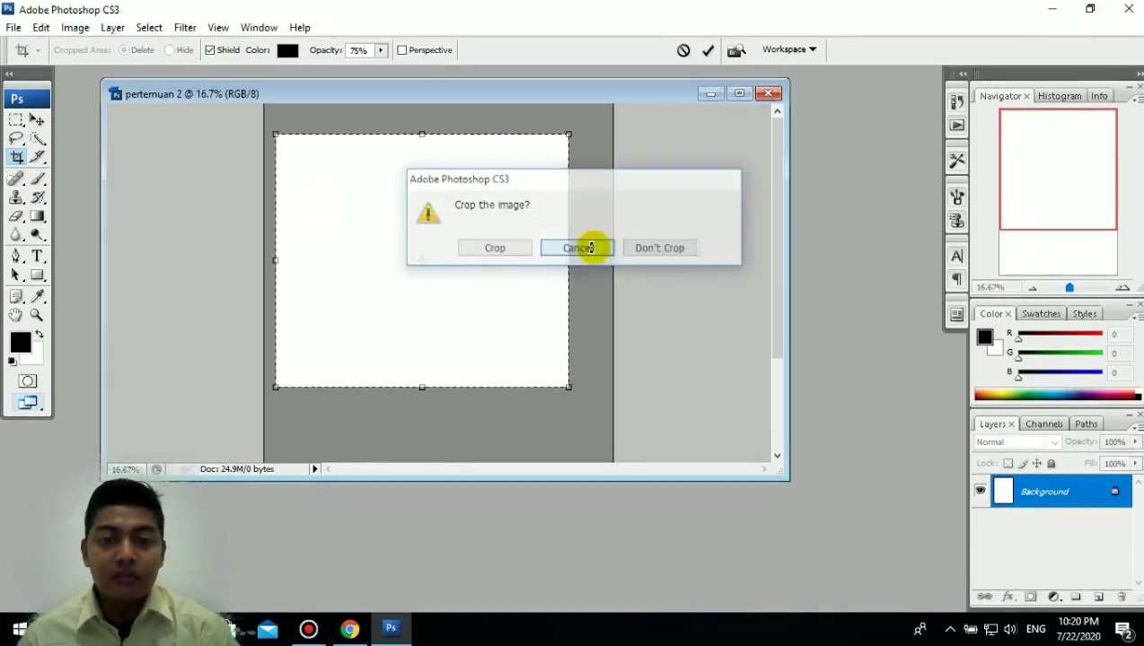
click(17, 179)
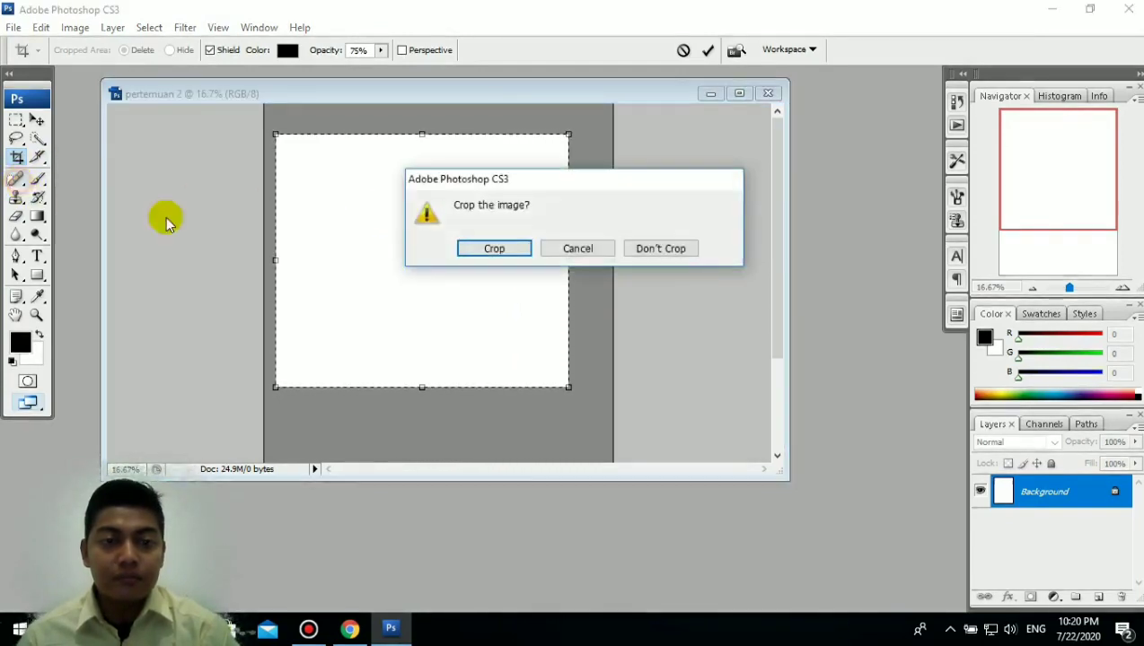
click(646, 248)
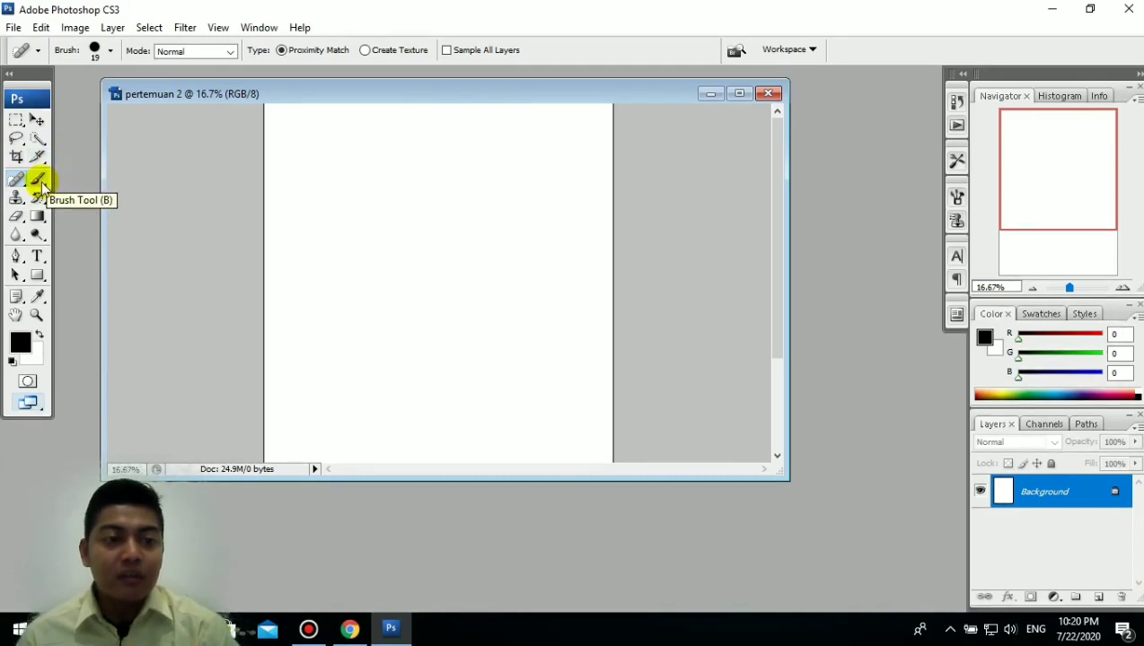
Step: Paint a thin black freehand line forming overlapping loops on the page with the 13 px Brush tool
click(45, 183)
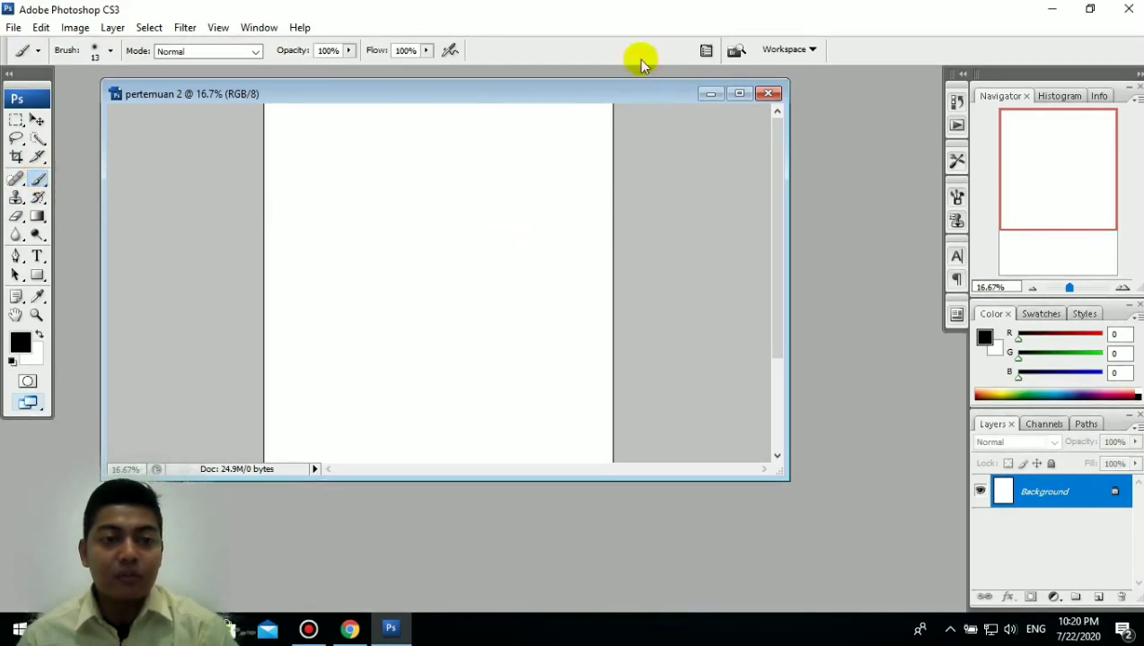
mouse_move(390, 177)
mouse_down()
mouse_move(511, 179)
mouse_move(429, 266)
mouse_move(320, 164)
mouse_up()
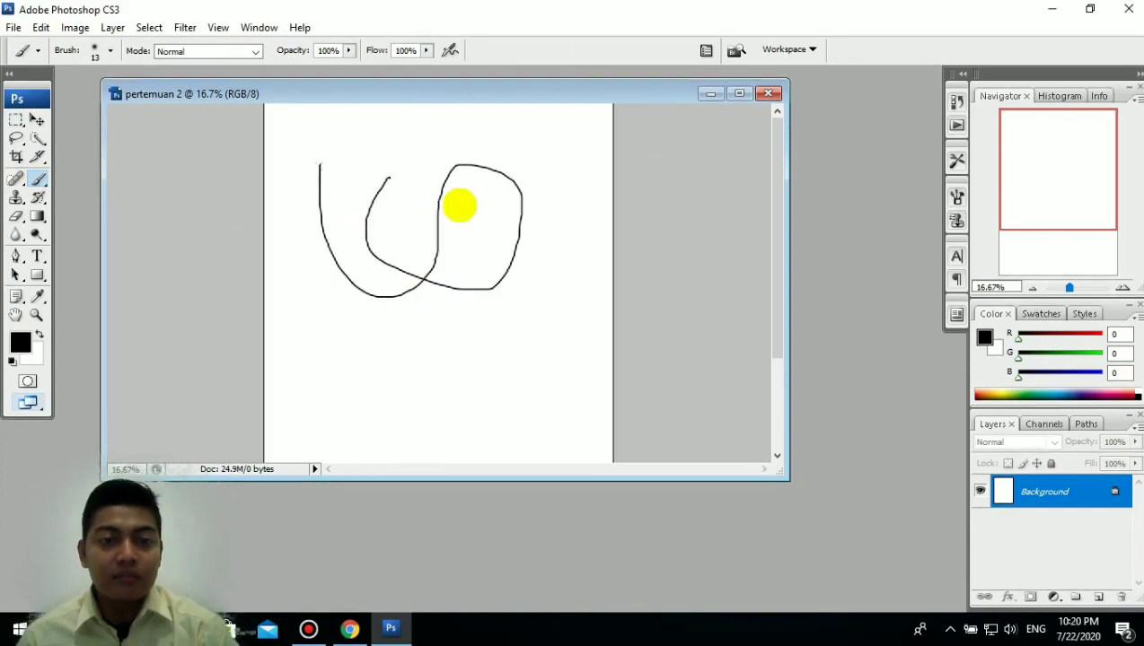
drag(459, 203, 462, 204)
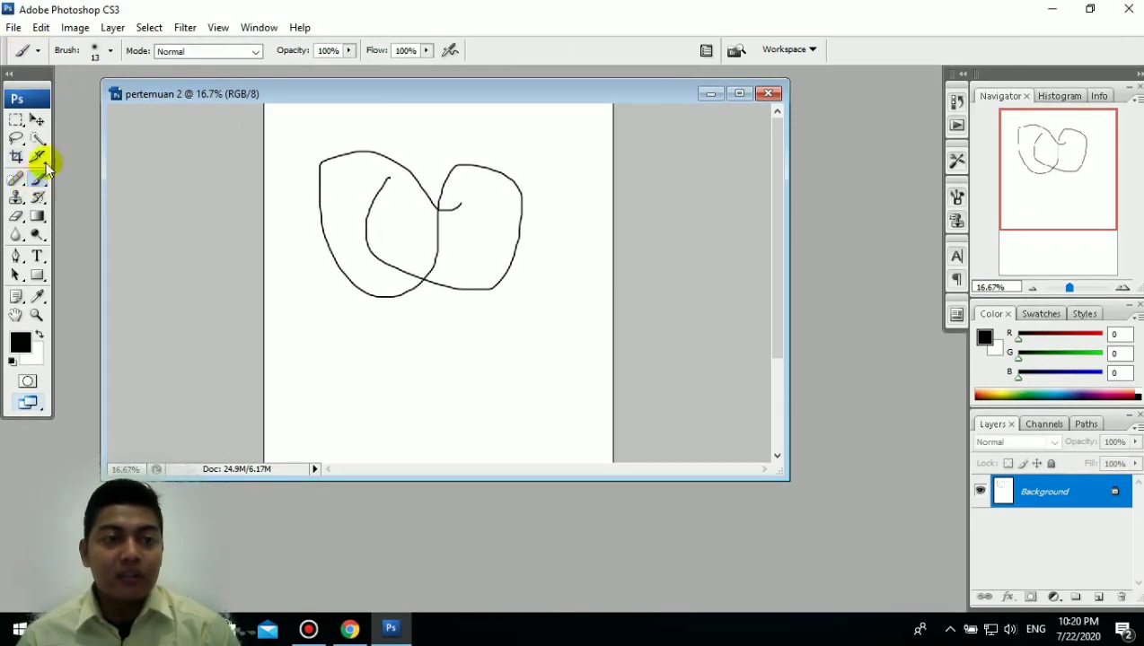
Step: Choose the 74 px maple leaf brush tip and paint a curved trail of leaves below the loops
click(111, 53)
mouse_move(33, 95)
mouse_down()
mouse_move(77, 99)
mouse_move(66, 99)
mouse_up()
mouse_move(186, 204)
mouse_down()
mouse_move(189, 274)
mouse_move(186, 243)
mouse_up()
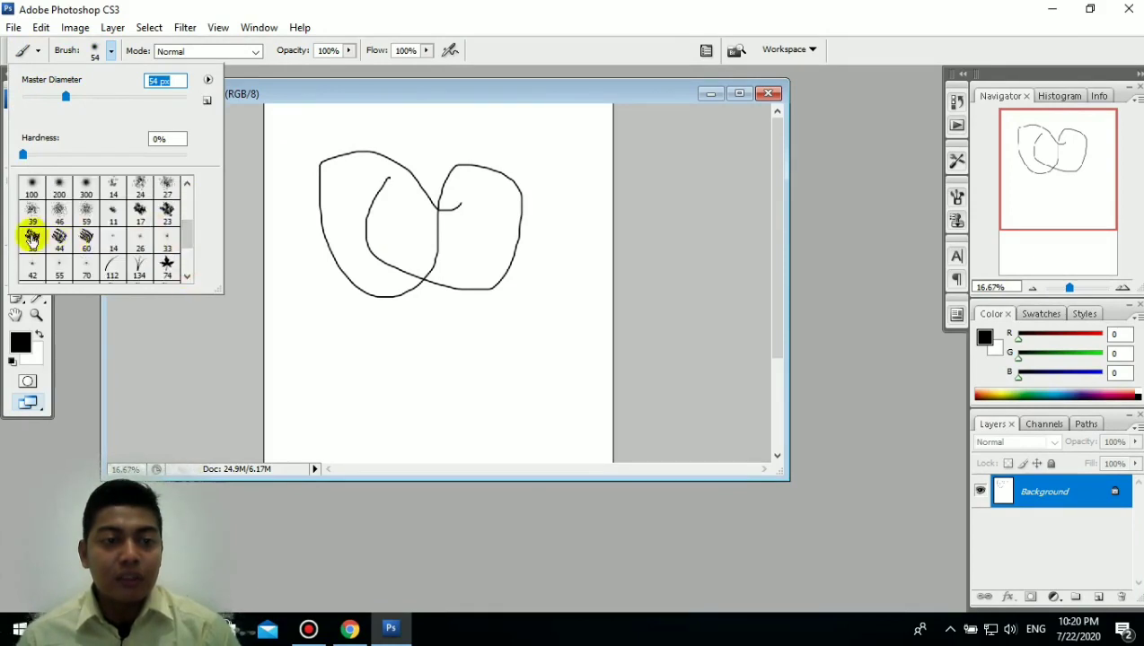
drag(185, 226, 196, 254)
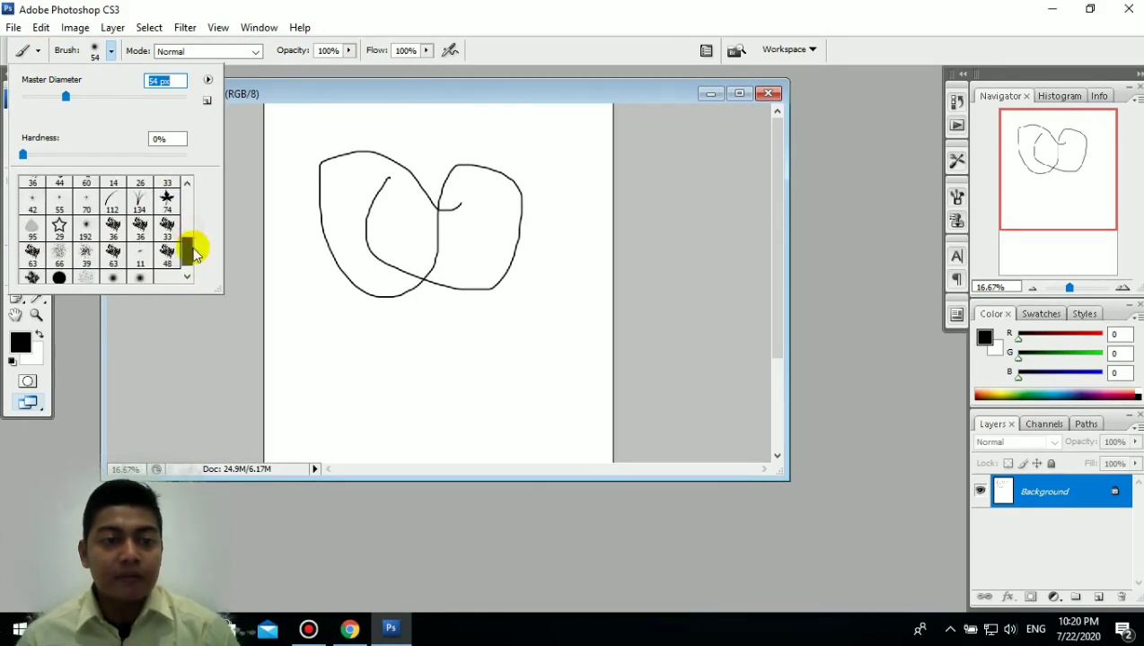
click(167, 199)
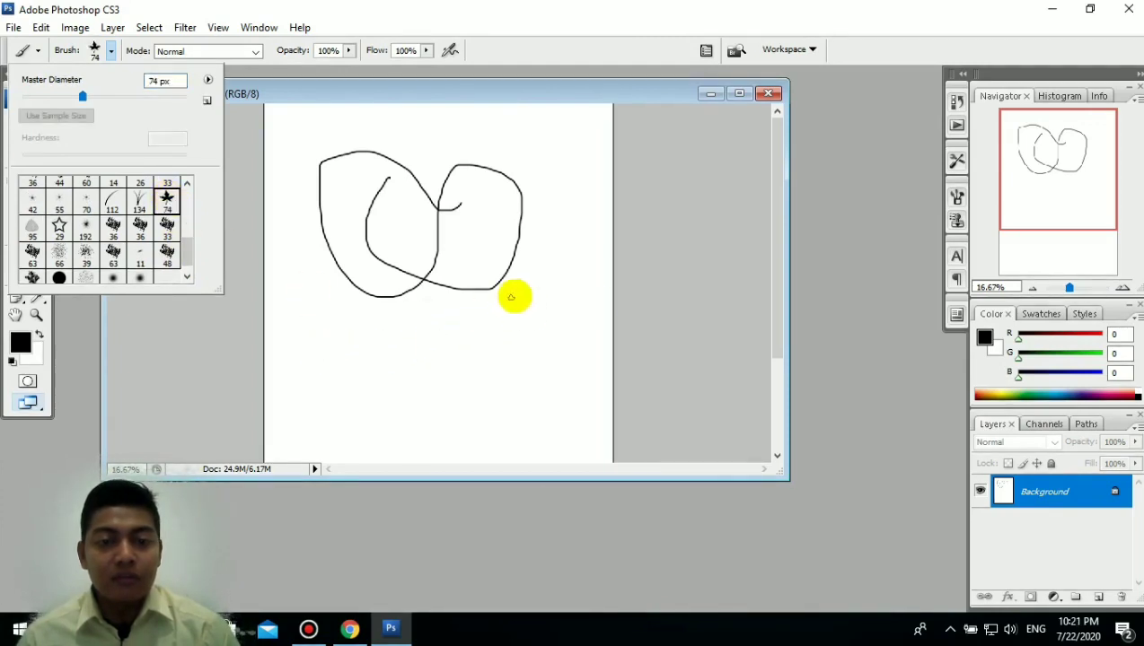
mouse_move(523, 290)
mouse_down()
mouse_move(585, 369)
mouse_move(576, 387)
mouse_move(534, 398)
mouse_move(484, 381)
mouse_move(416, 396)
mouse_up()
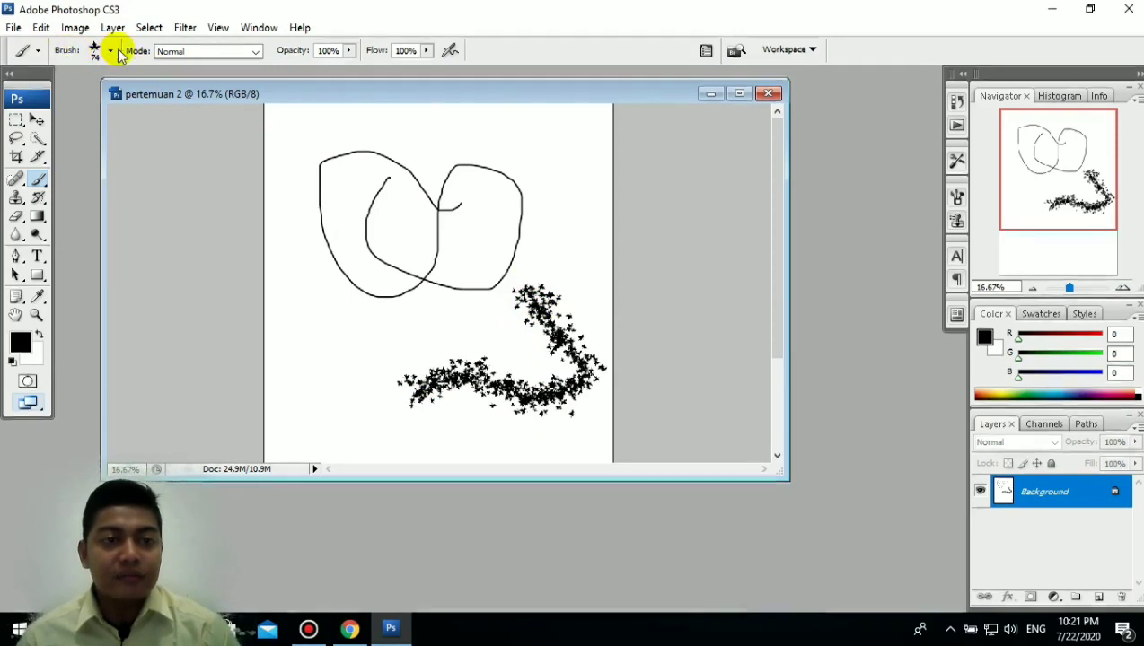
Step: Enlarge the leaf brush to a master diameter of 2343 px and stamp large scattered leaves on the page
click(96, 49)
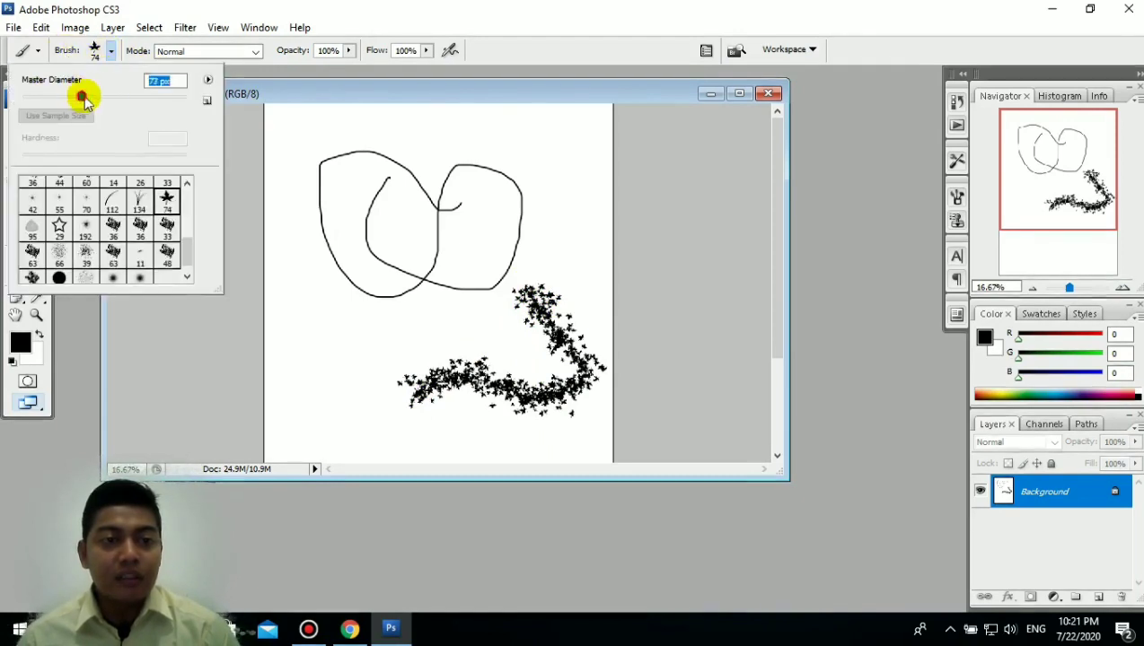
drag(79, 96, 184, 97)
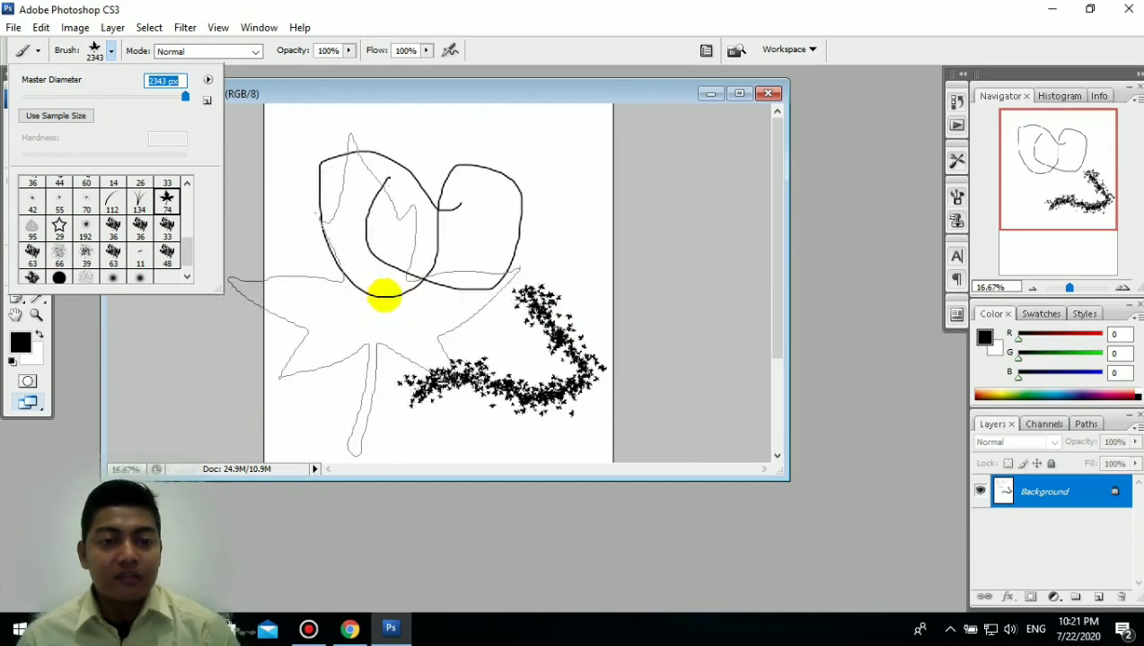
click(385, 294)
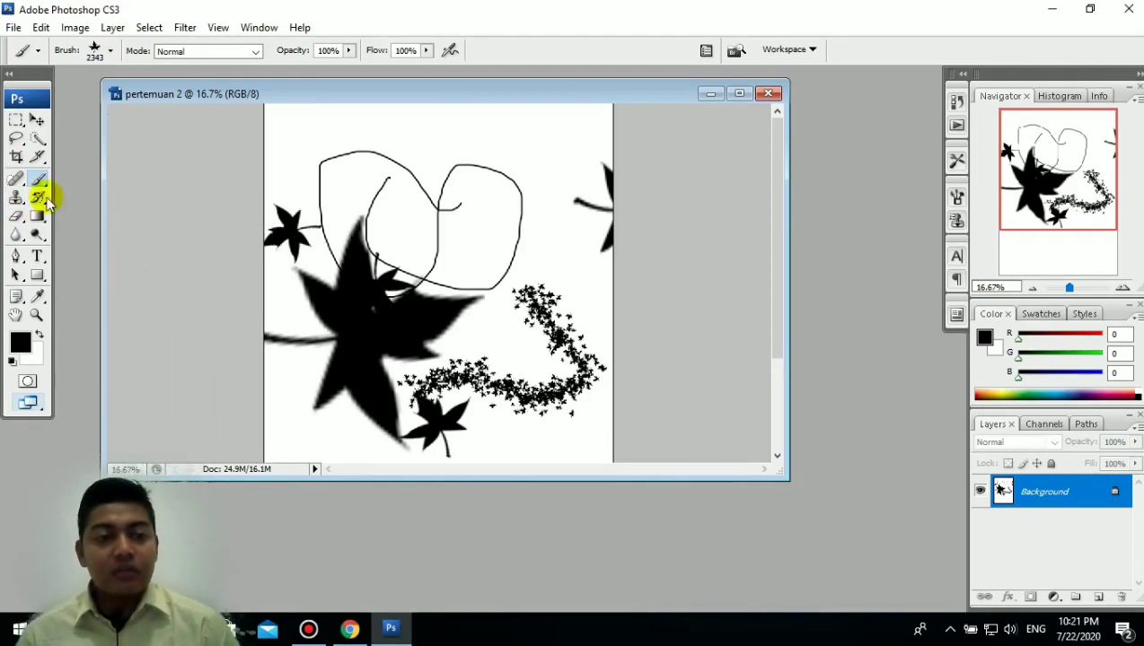
Step: Sample a source point on the large leaf with the Clone Stamp tool and paint cloned freehand loops near the page's right edge
click(16, 200)
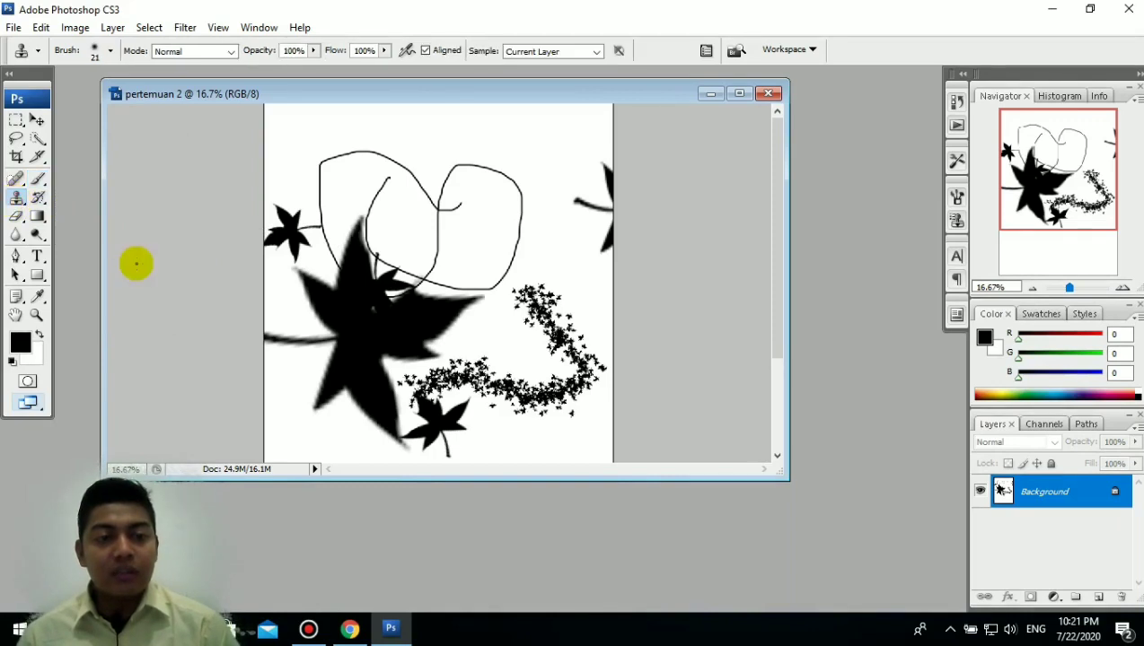
click(345, 306)
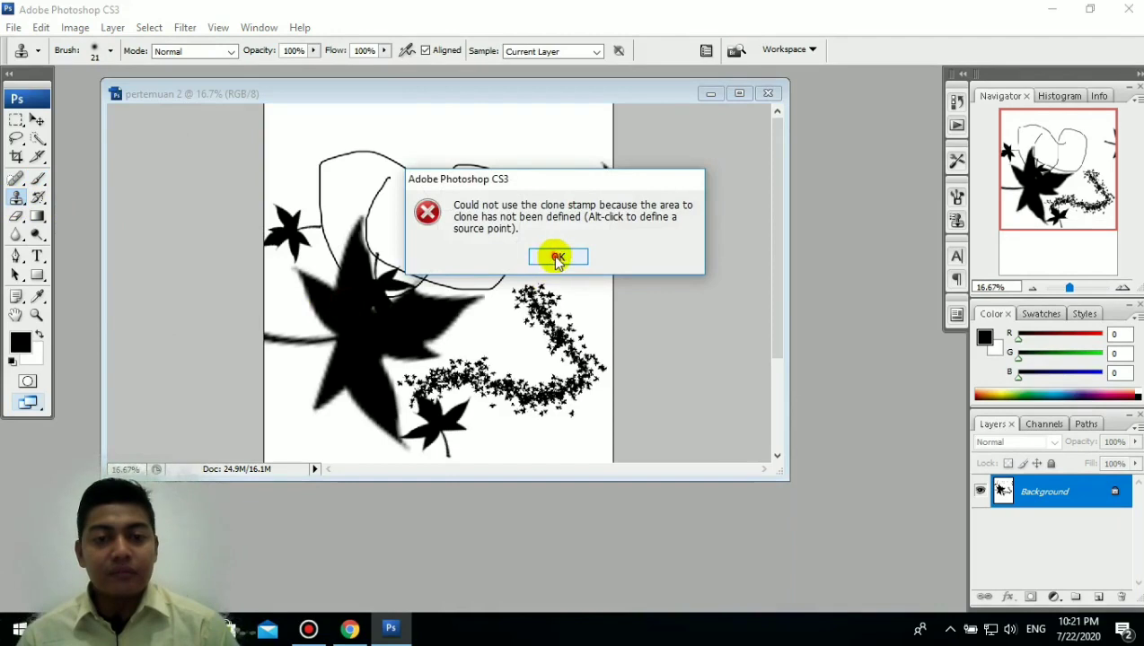
click(557, 258)
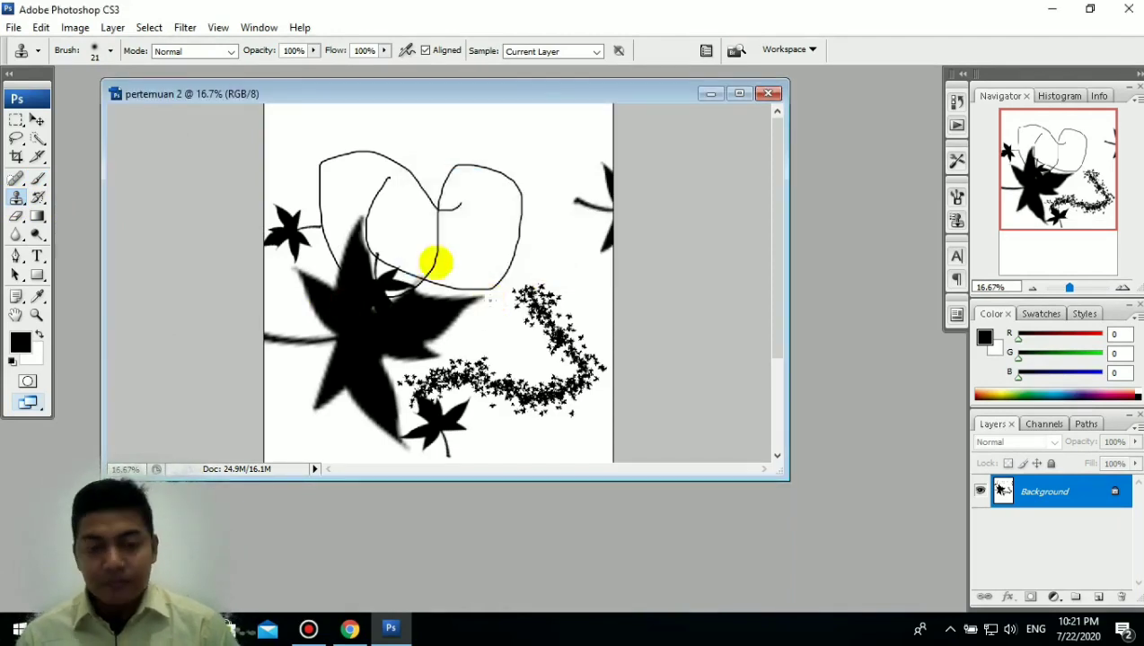
alt+click(350, 333)
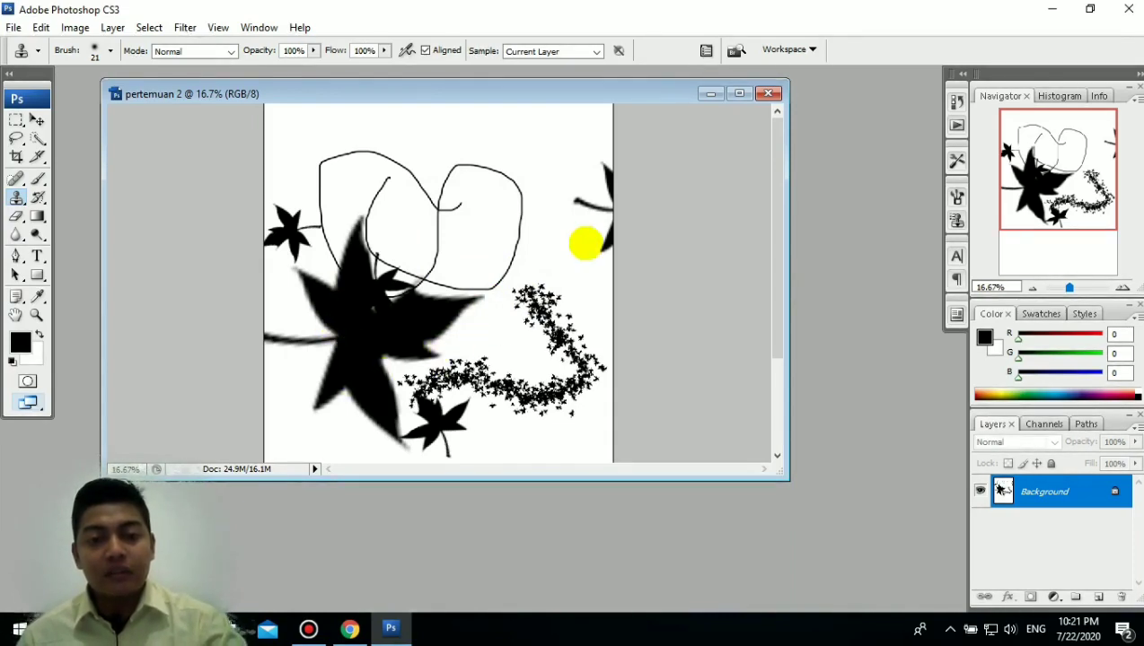
drag(546, 159, 546, 168)
mouse_move(562, 239)
mouse_down()
mouse_move(533, 173)
mouse_move(552, 214)
mouse_move(535, 216)
mouse_move(534, 188)
mouse_move(545, 202)
mouse_move(529, 214)
mouse_move(529, 230)
mouse_up()
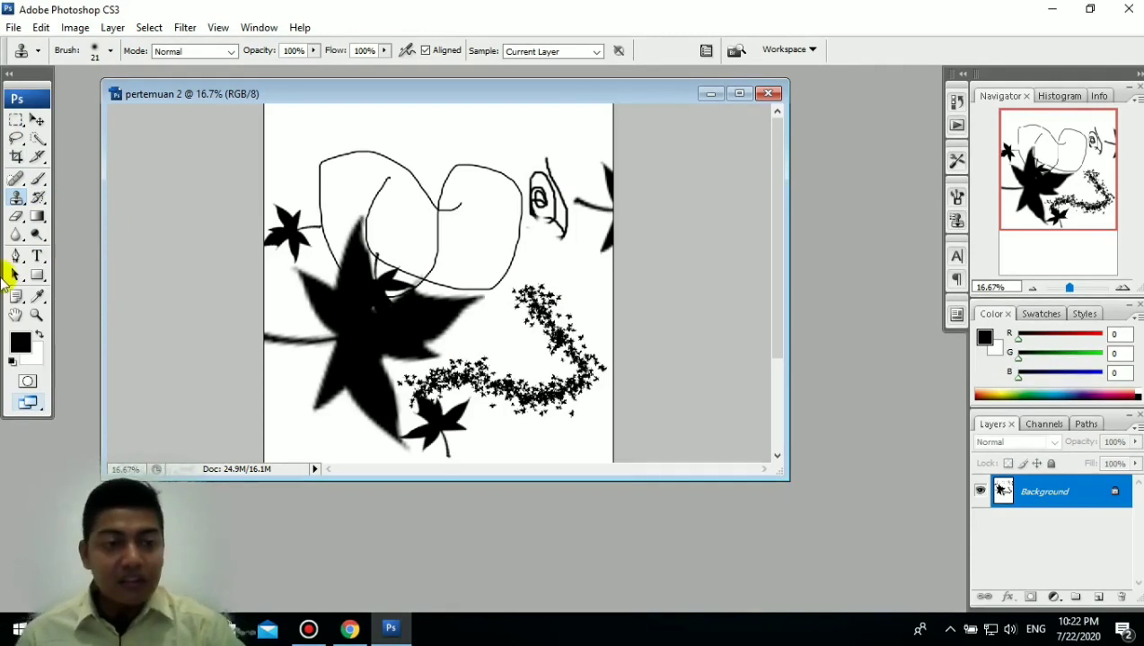
Step: Activate the Eraser tool and look through its available brush tips
click(19, 218)
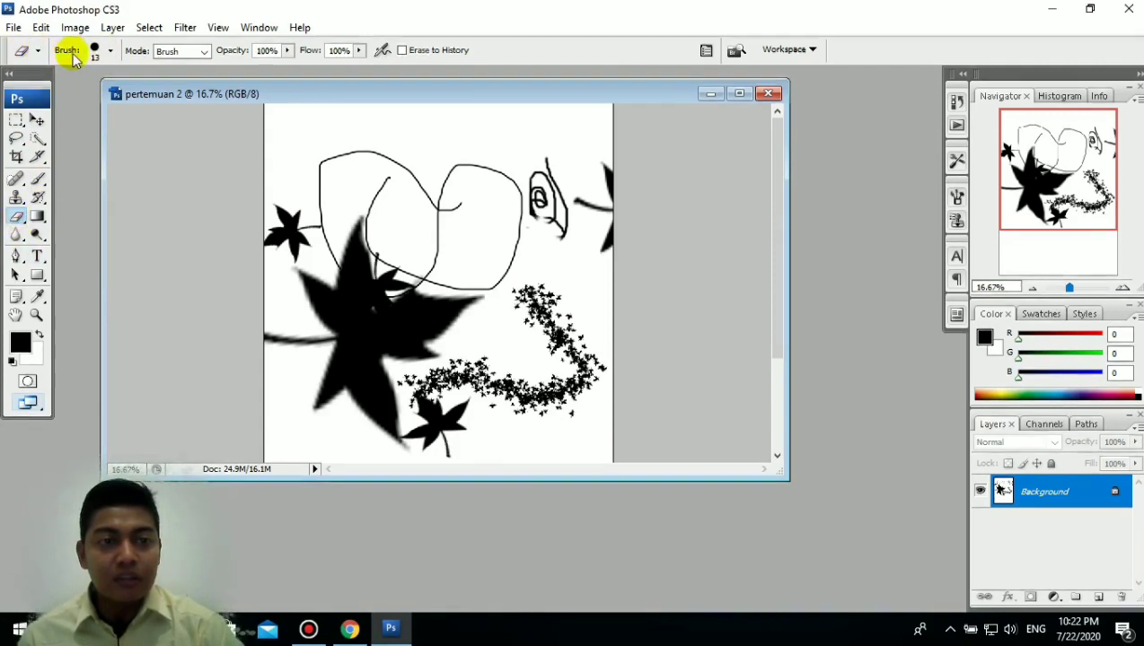
click(34, 50)
click(34, 51)
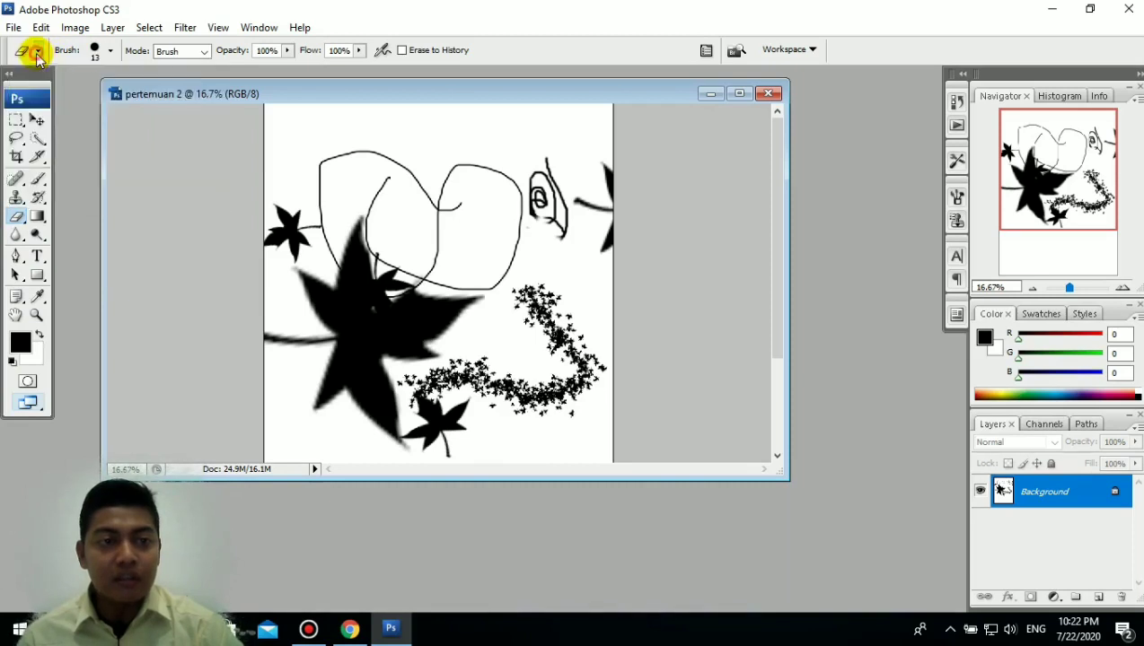
click(110, 52)
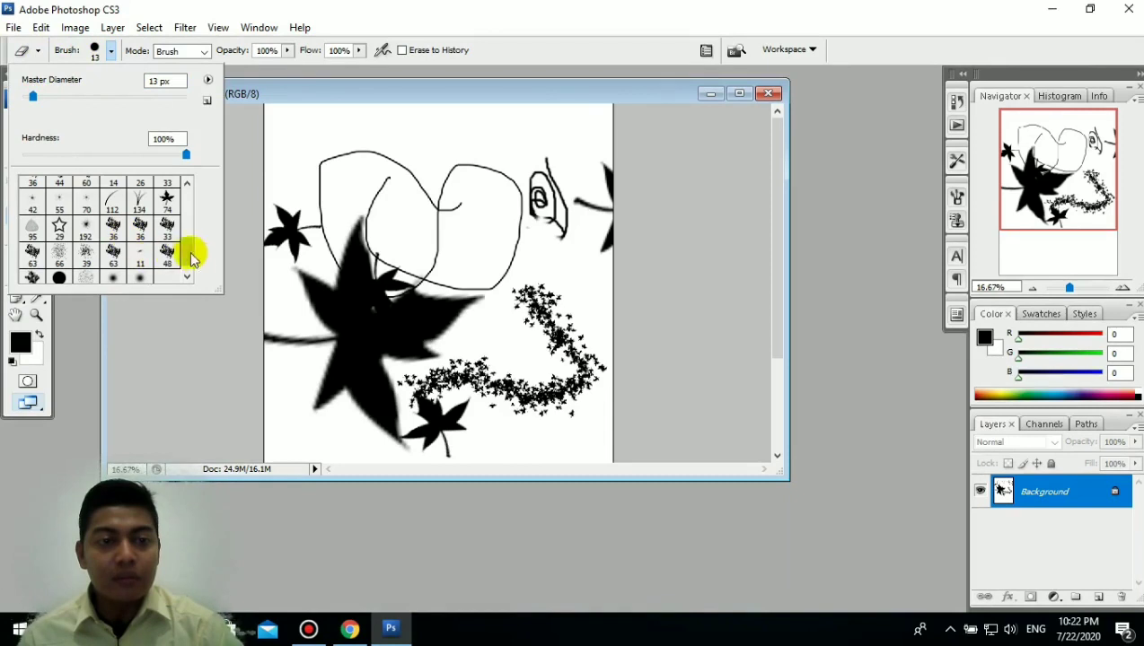
drag(191, 262, 192, 199)
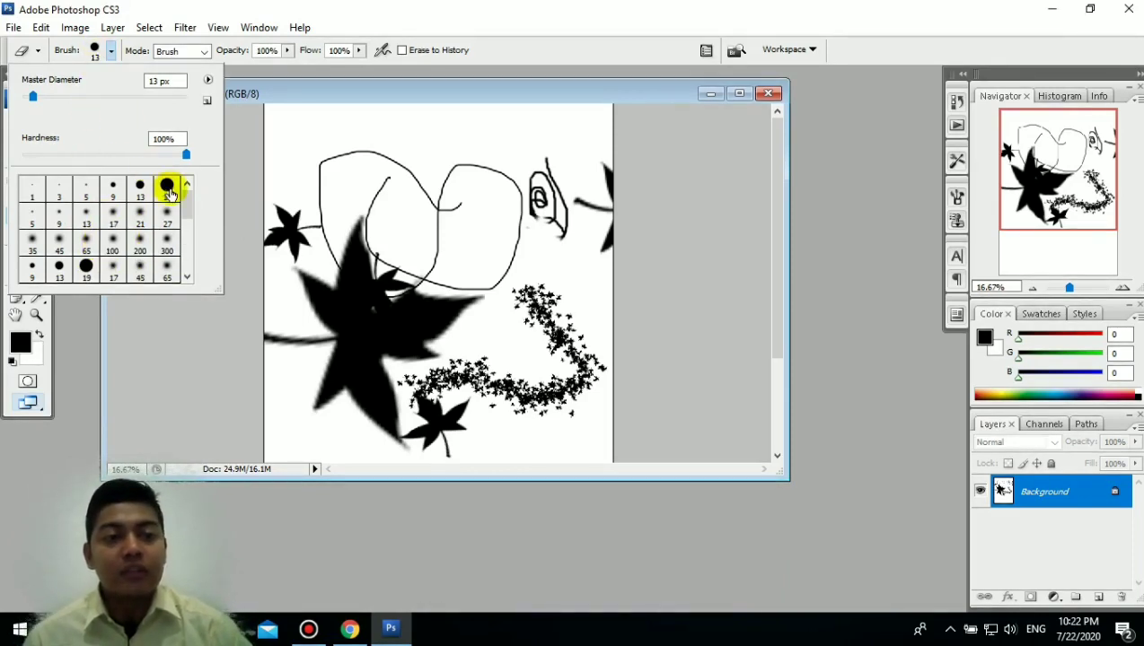
click(318, 97)
click(371, 225)
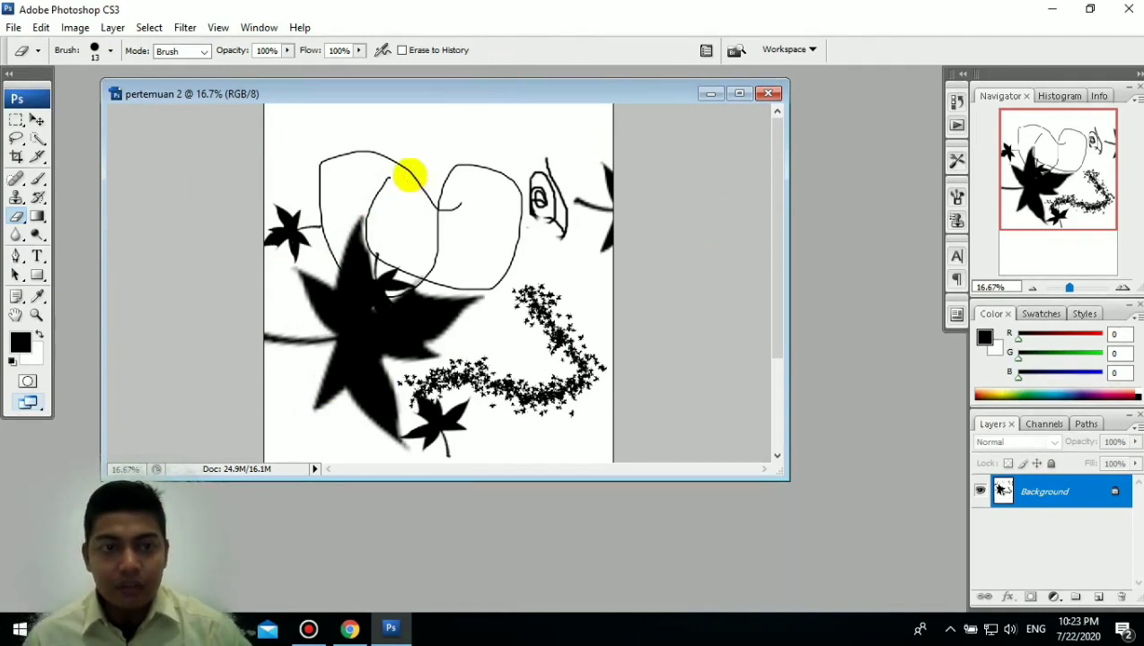
Step: Enlarge the eraser to a master diameter of 349 px and erase all the lines and leaves from the page
click(111, 54)
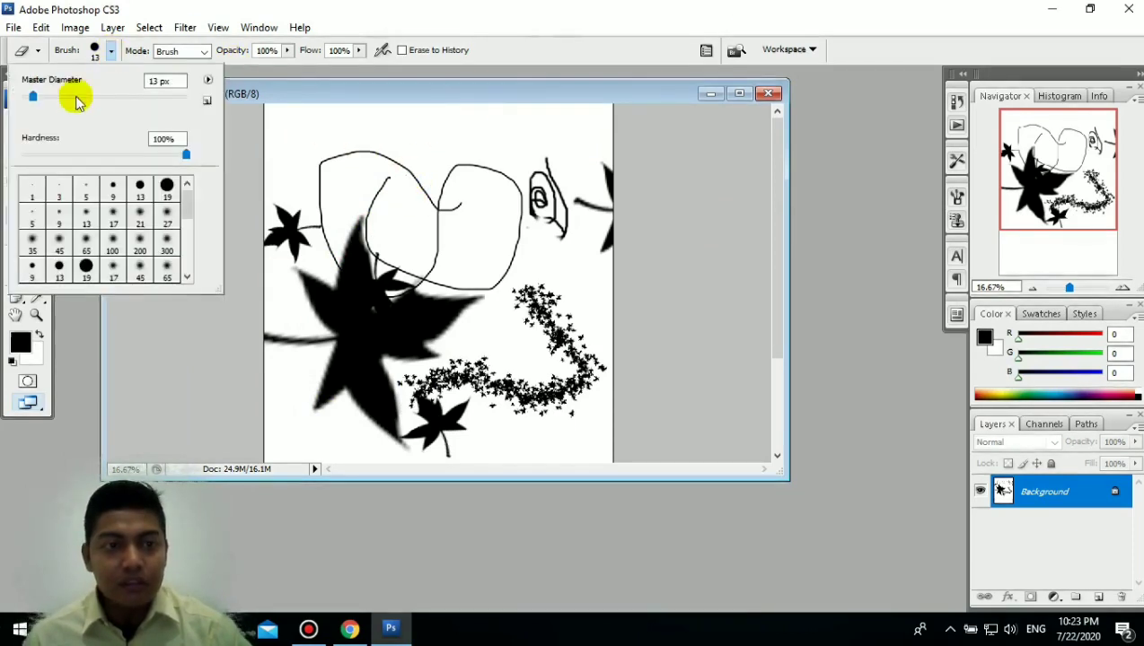
drag(37, 103, 158, 106)
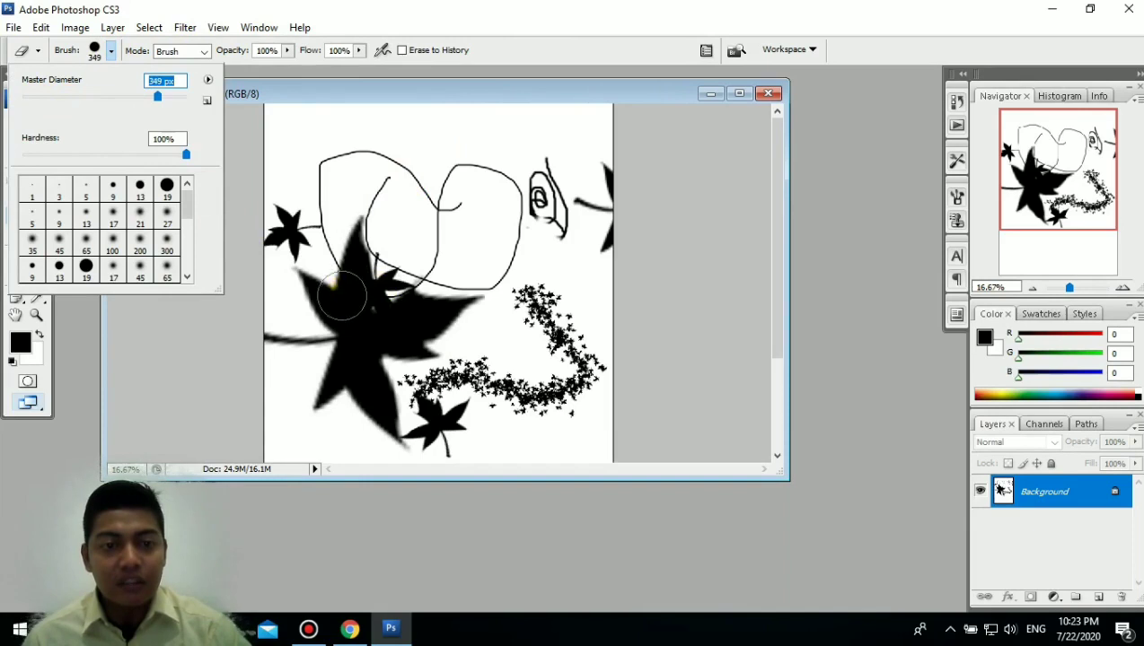
mouse_move(358, 260)
mouse_down()
mouse_move(327, 289)
mouse_move(306, 225)
mouse_move(270, 251)
mouse_move(271, 190)
mouse_up()
mouse_move(271, 260)
mouse_down()
mouse_move(312, 241)
mouse_move(333, 169)
mouse_move(439, 205)
mouse_move(463, 177)
mouse_move(553, 235)
mouse_move(585, 184)
mouse_move(613, 271)
mouse_move(332, 324)
mouse_move(366, 271)
mouse_move(524, 234)
mouse_move(324, 228)
mouse_move(340, 247)
mouse_move(273, 332)
mouse_move(595, 332)
mouse_move(362, 355)
mouse_move(475, 421)
mouse_move(355, 428)
mouse_move(334, 417)
mouse_move(554, 388)
mouse_move(452, 381)
mouse_move(674, 167)
mouse_up()
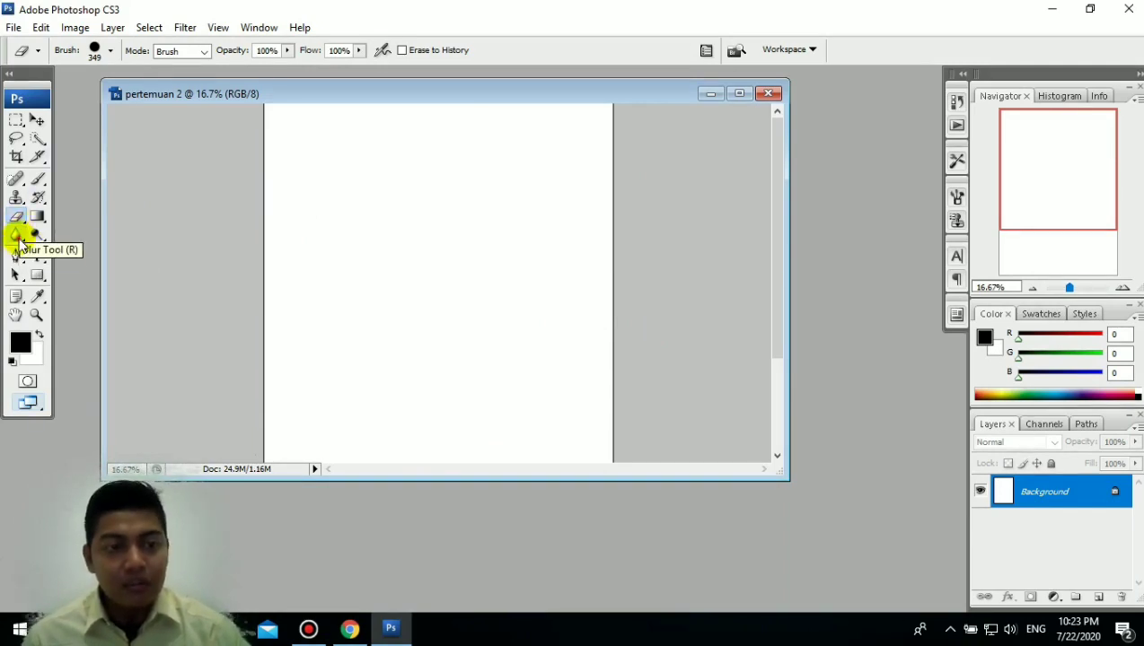
Step: Activate the Blur tool and set its brush to a master diameter of 40 px
click(17, 237)
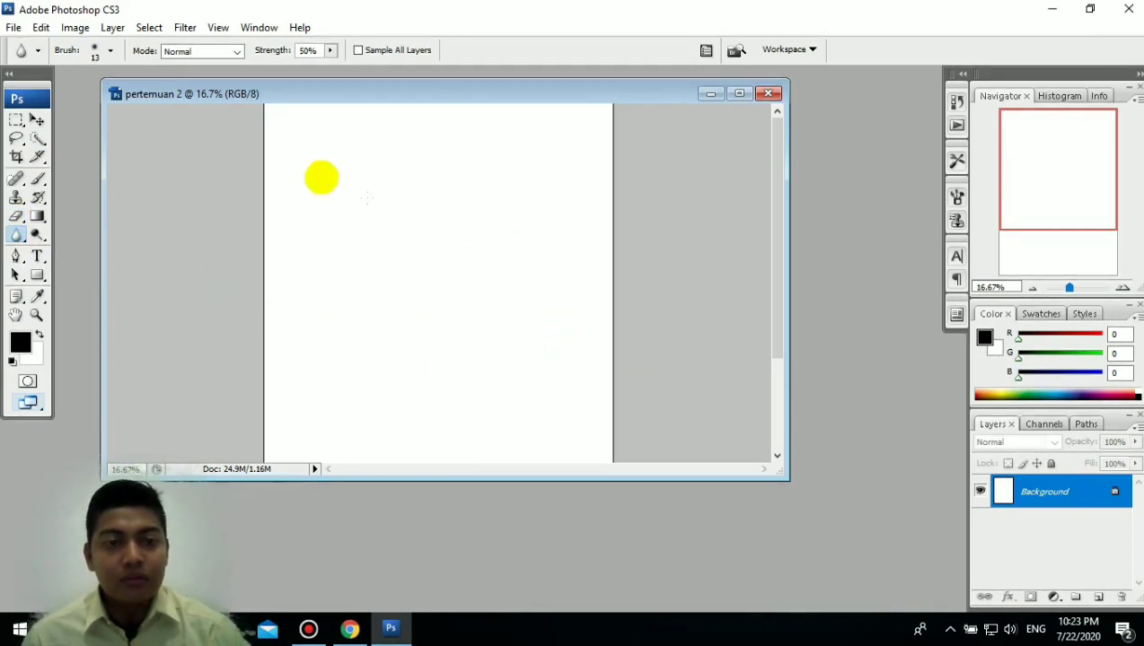
click(110, 51)
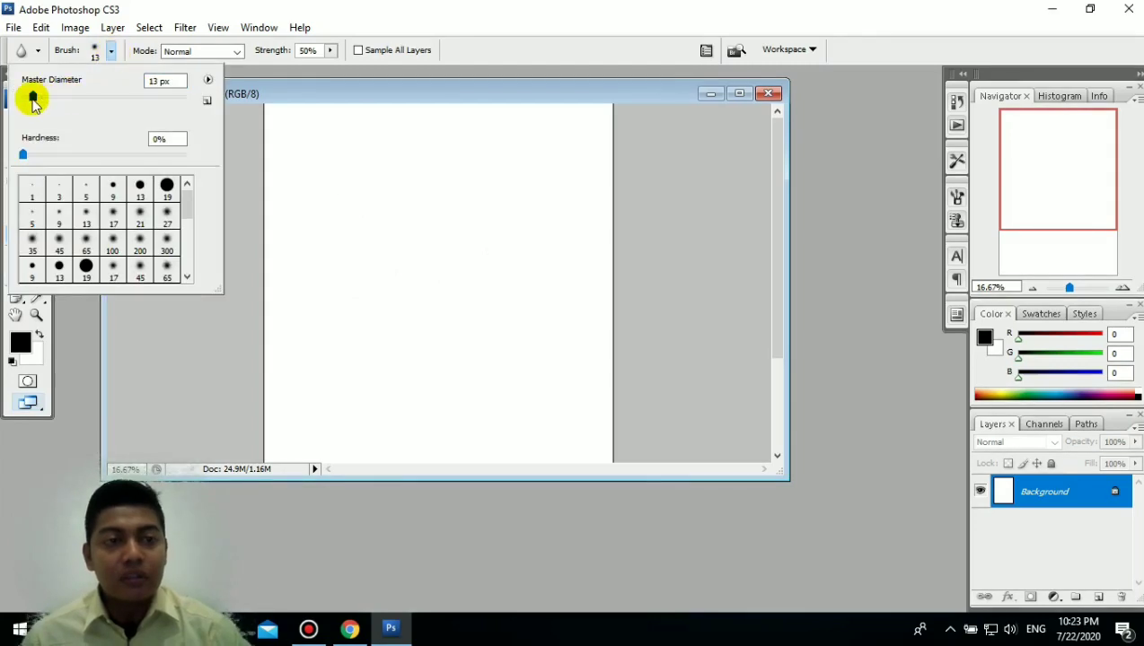
drag(35, 103, 42, 103)
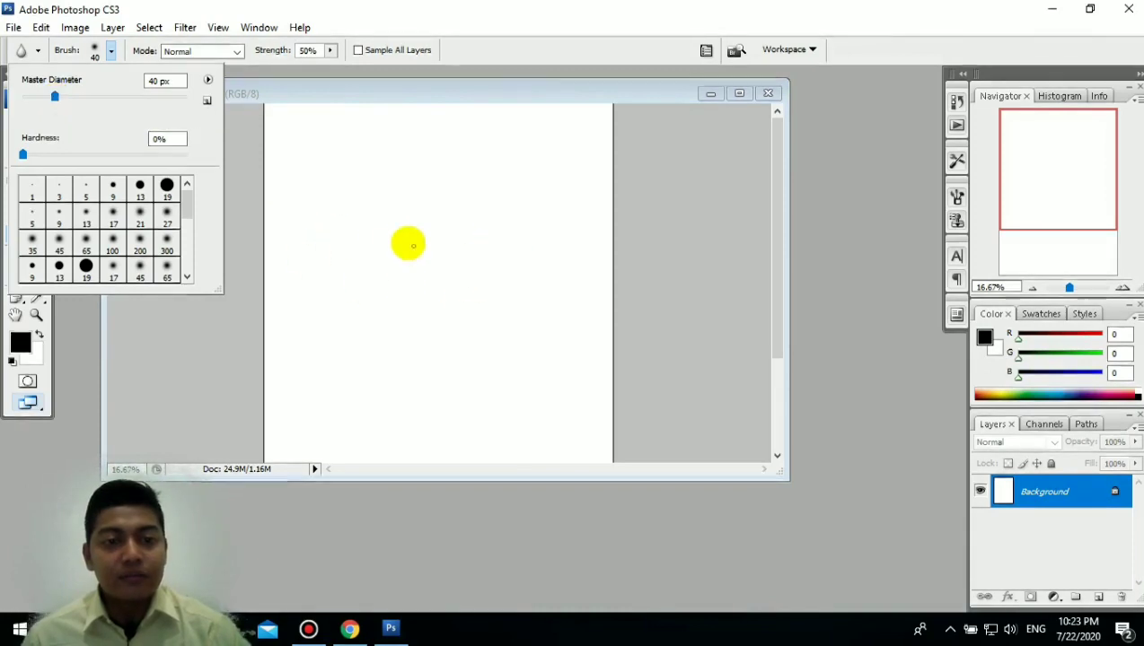
click(281, 190)
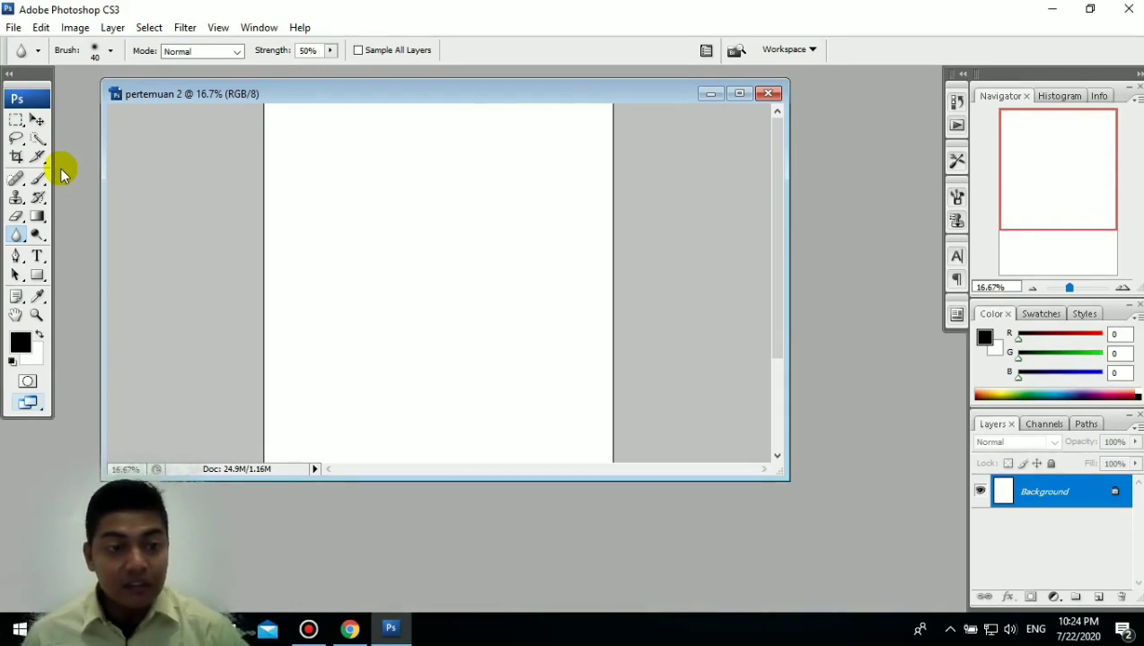
Step: Try the Path Selection tool by sweeping it diagonally across the blank page
click(17, 276)
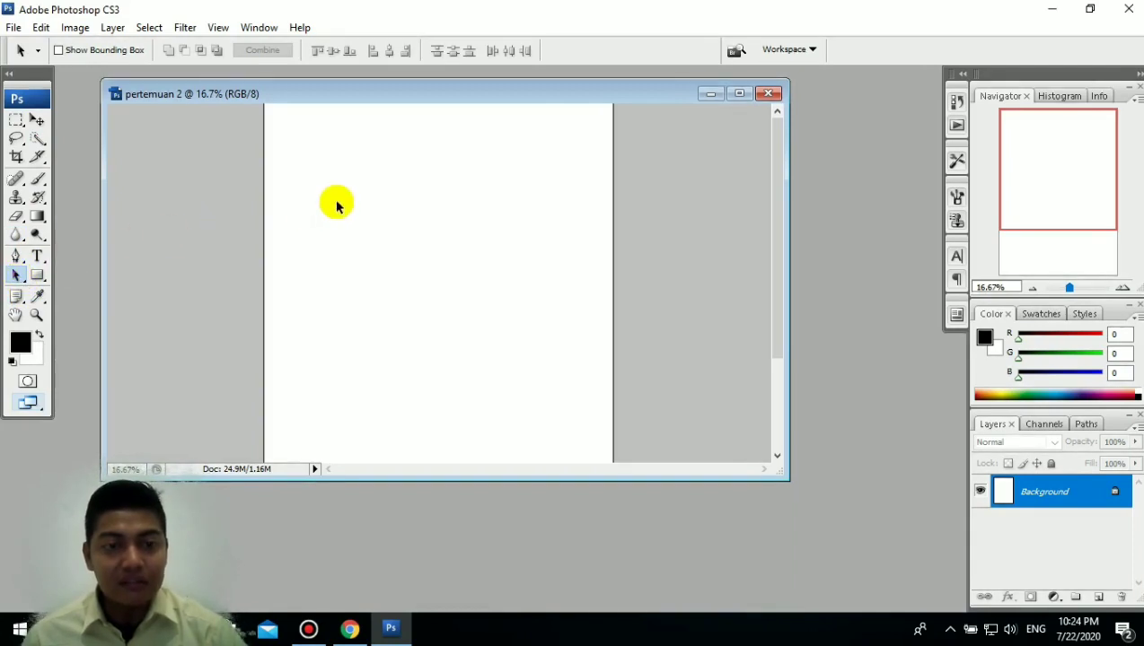
drag(322, 176, 456, 291)
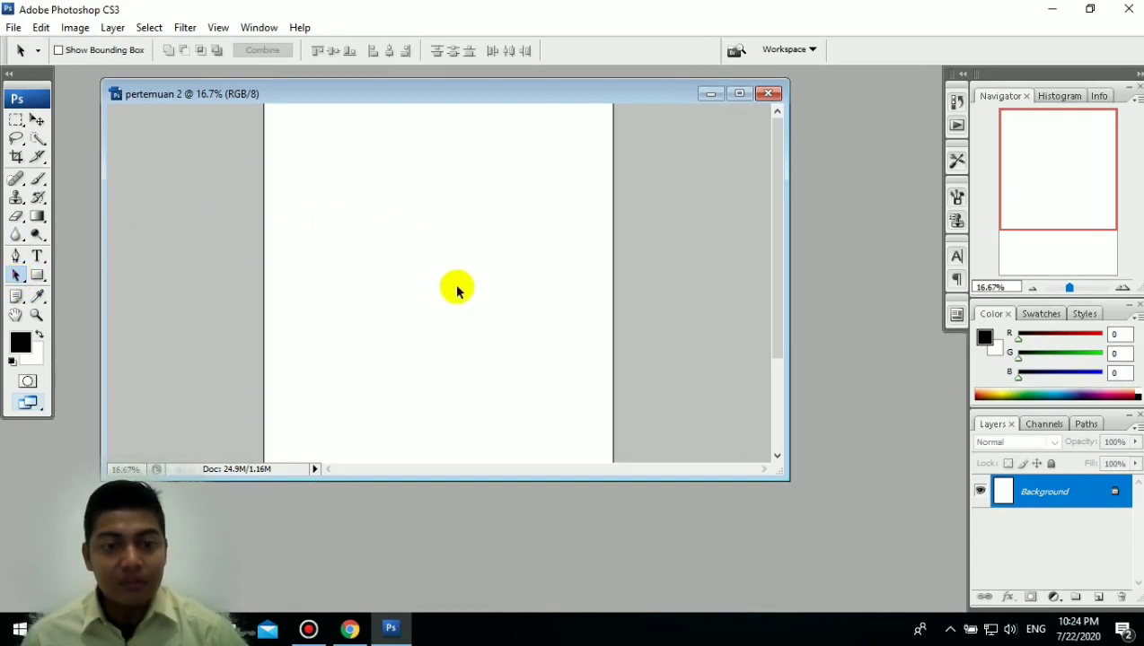
drag(364, 179, 436, 282)
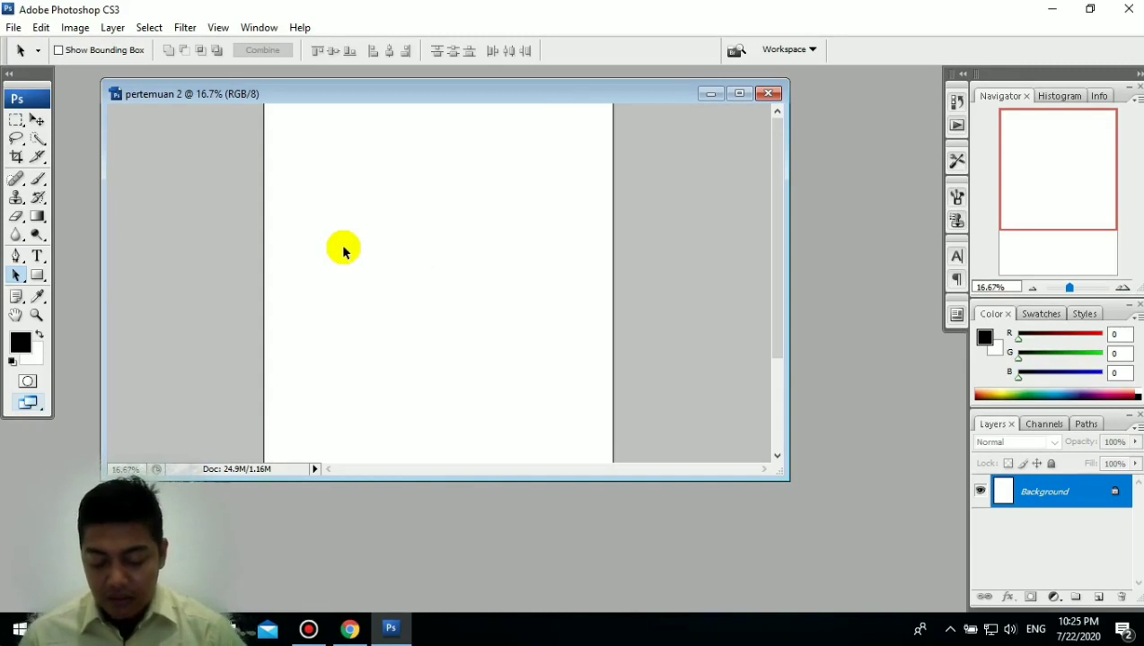
Step: Draw an irregular, curved black shape in the upper left half of the page with the Pen tool
click(17, 258)
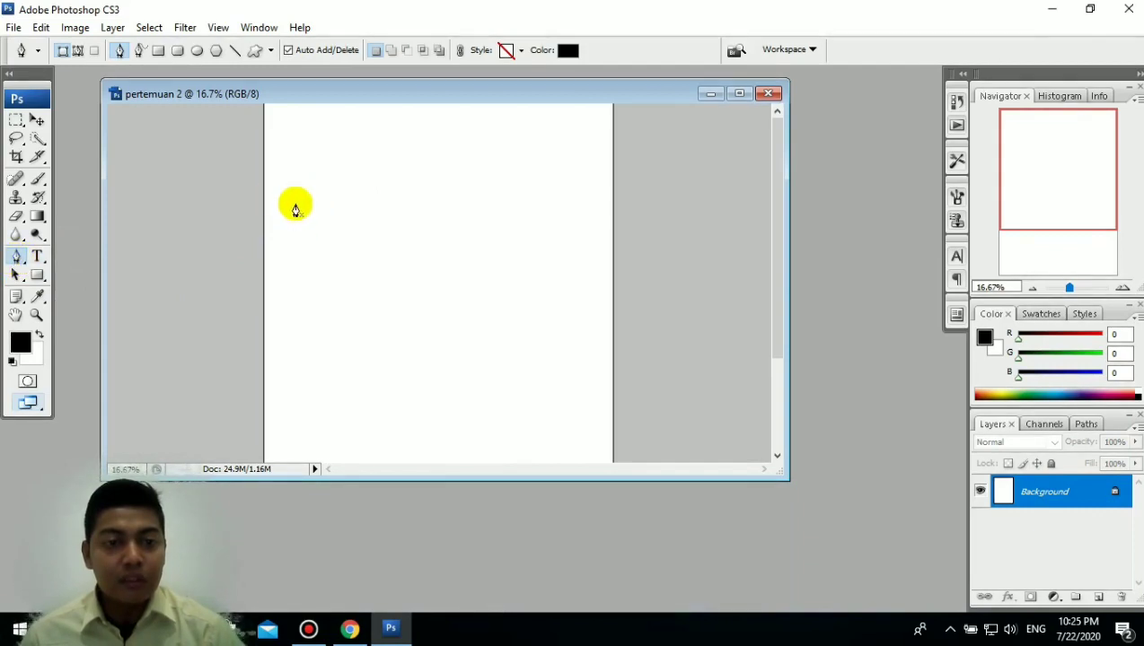
drag(298, 206, 365, 189)
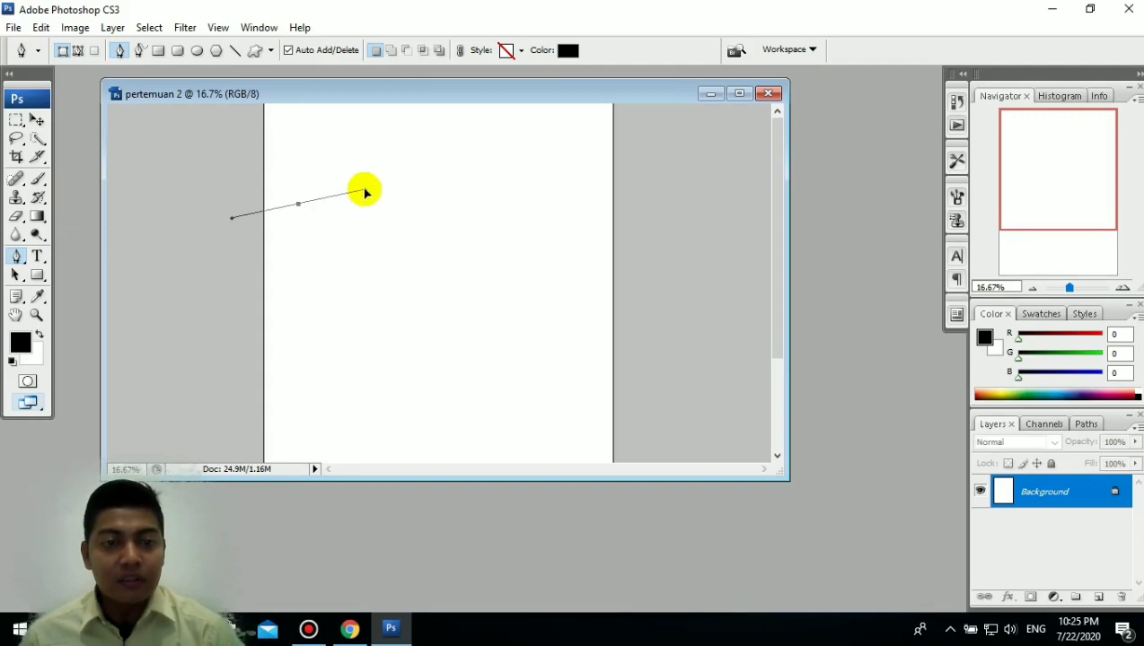
drag(419, 213, 395, 369)
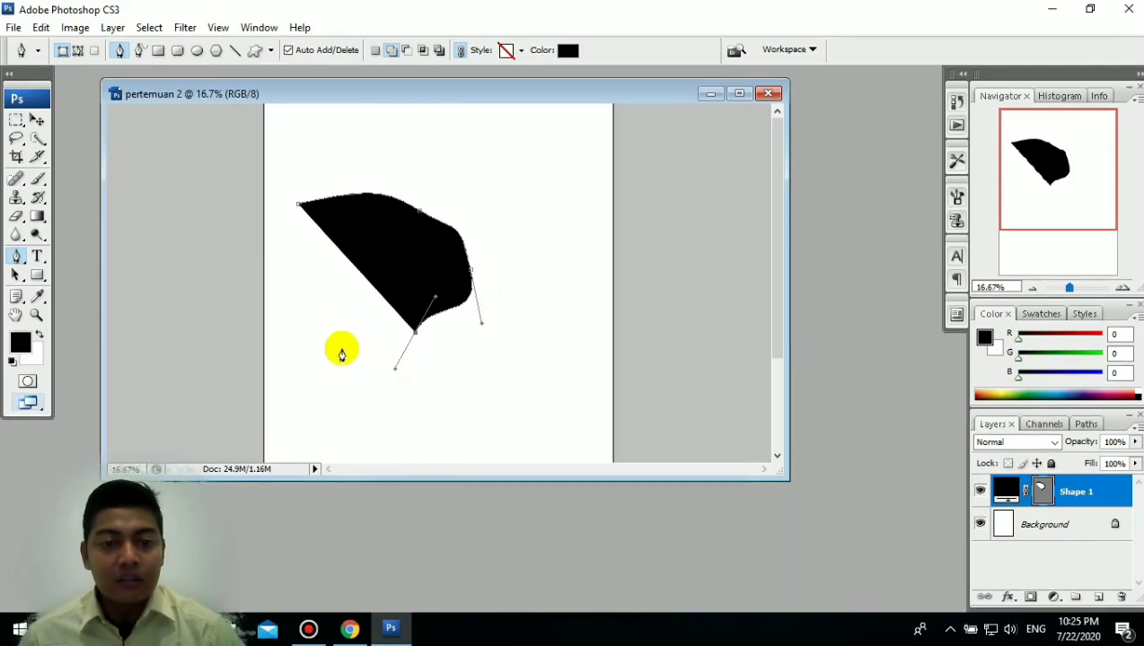
drag(329, 342, 304, 341)
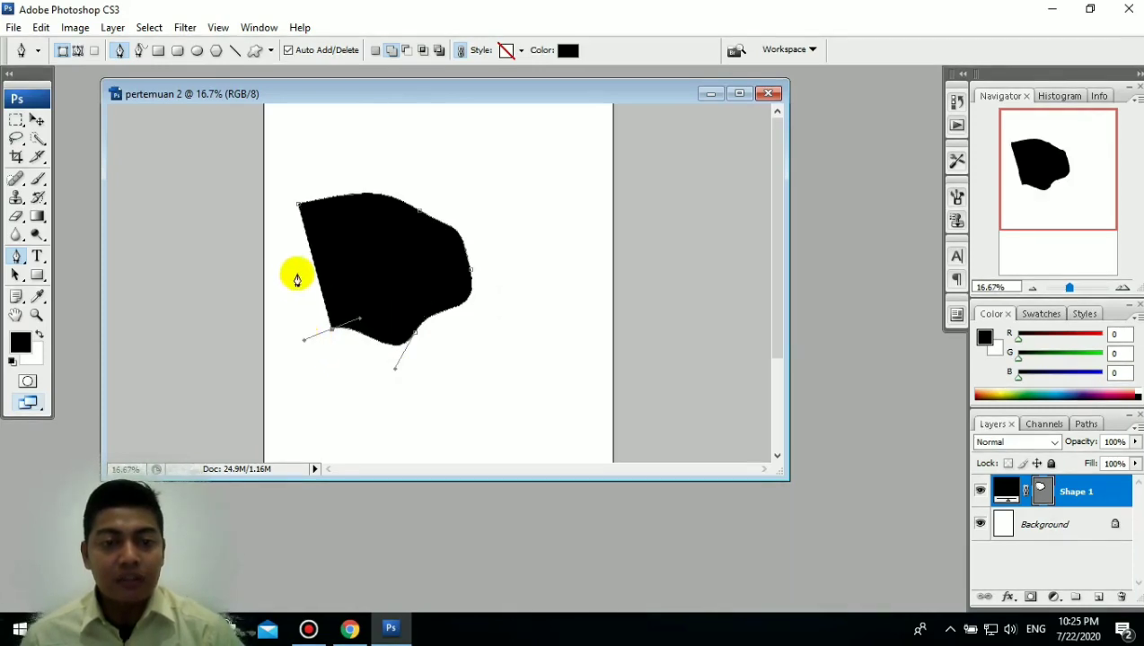
drag(292, 259, 266, 262)
drag(283, 210, 275, 212)
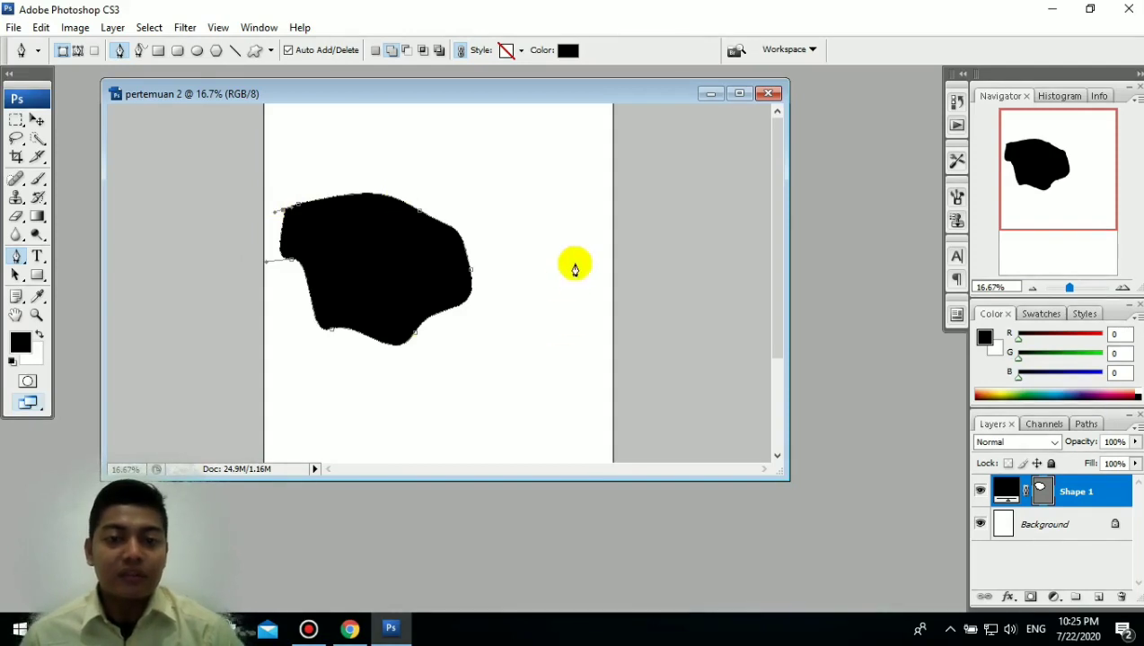
Step: Continue the pen path with a large curved outline around the first shape, reaching past both side edges of the page
drag(560, 233, 661, 404)
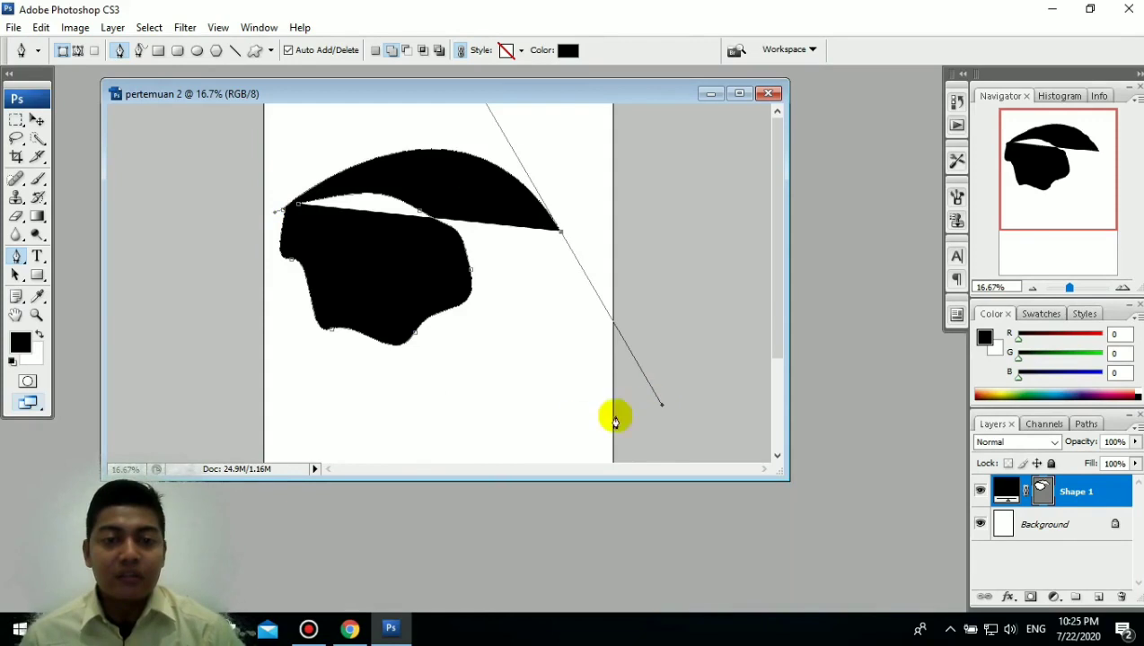
click(584, 392)
drag(579, 423, 458, 373)
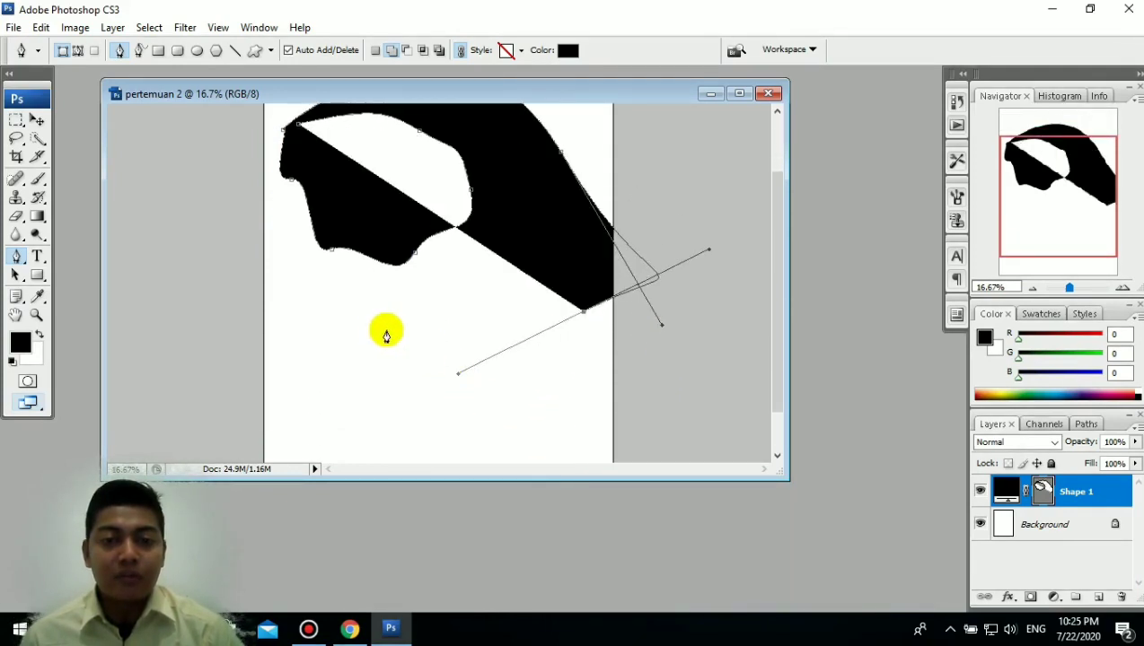
drag(361, 325, 347, 323)
click(308, 275)
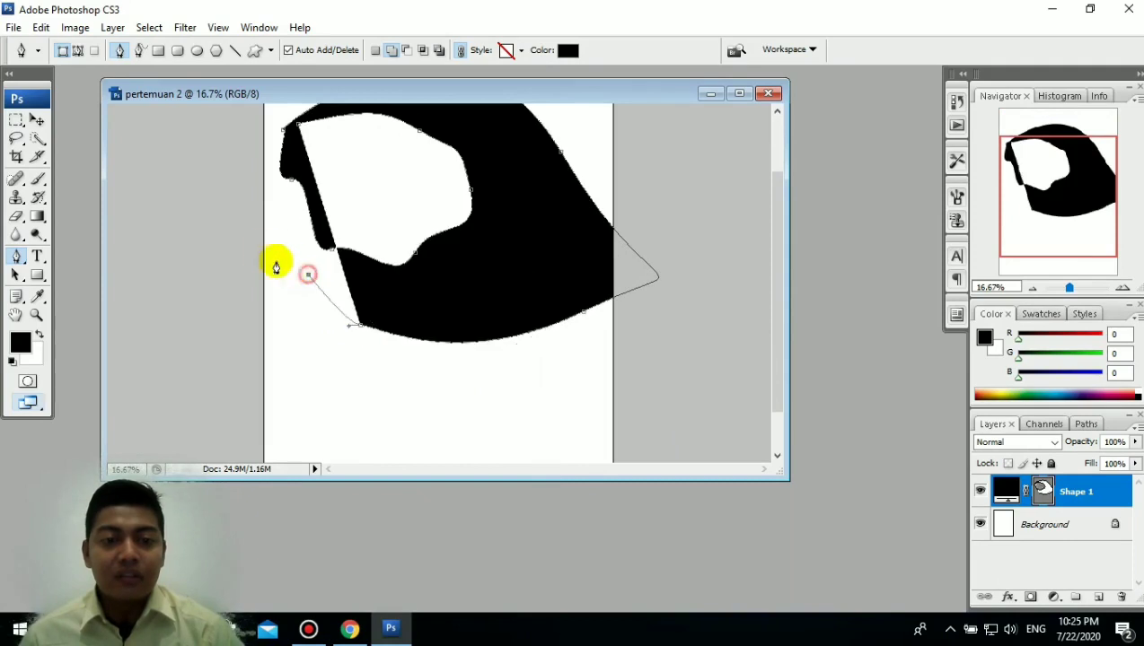
click(257, 214)
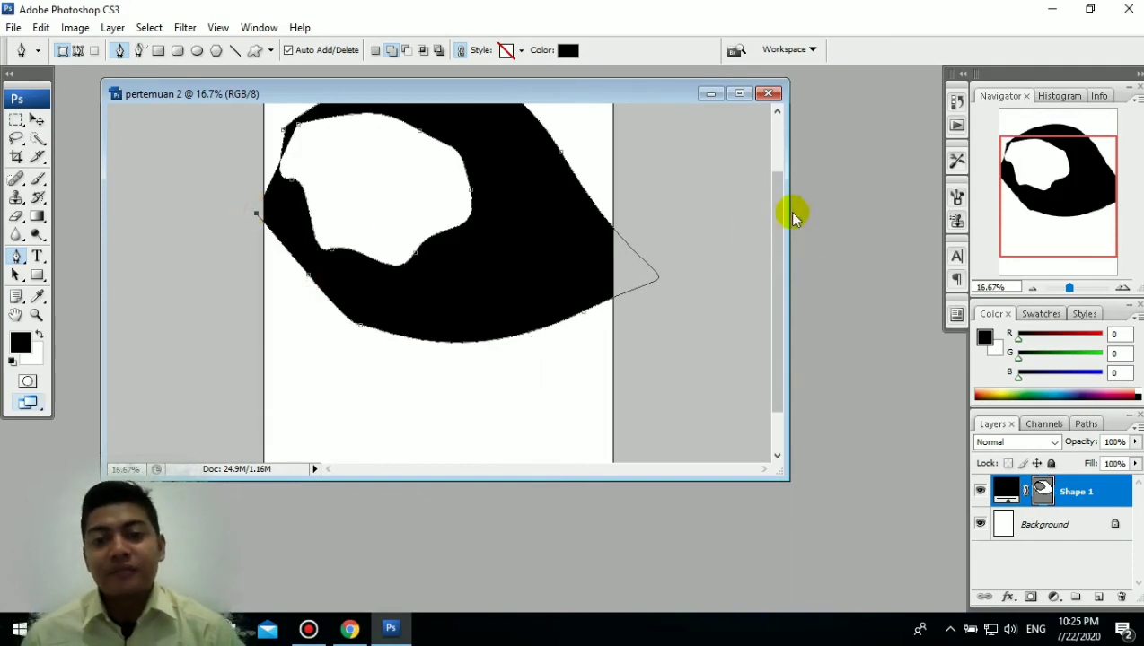
Step: Pan the page up and down with the Hand tool to view the drawn shape
drag(776, 224, 770, 185)
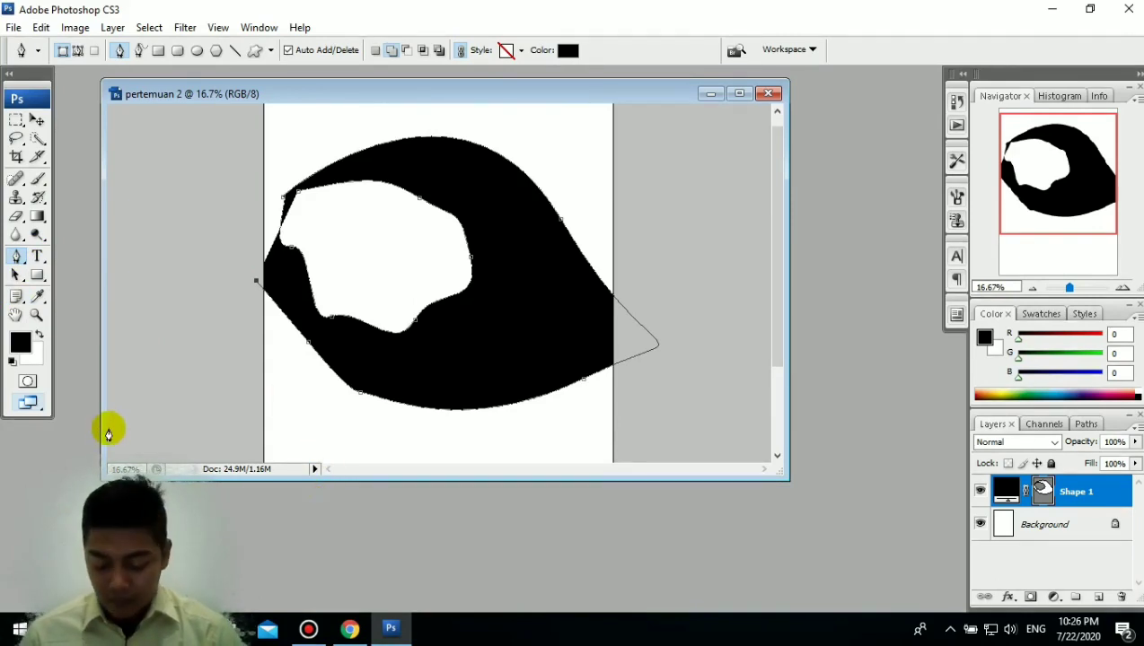
click(16, 316)
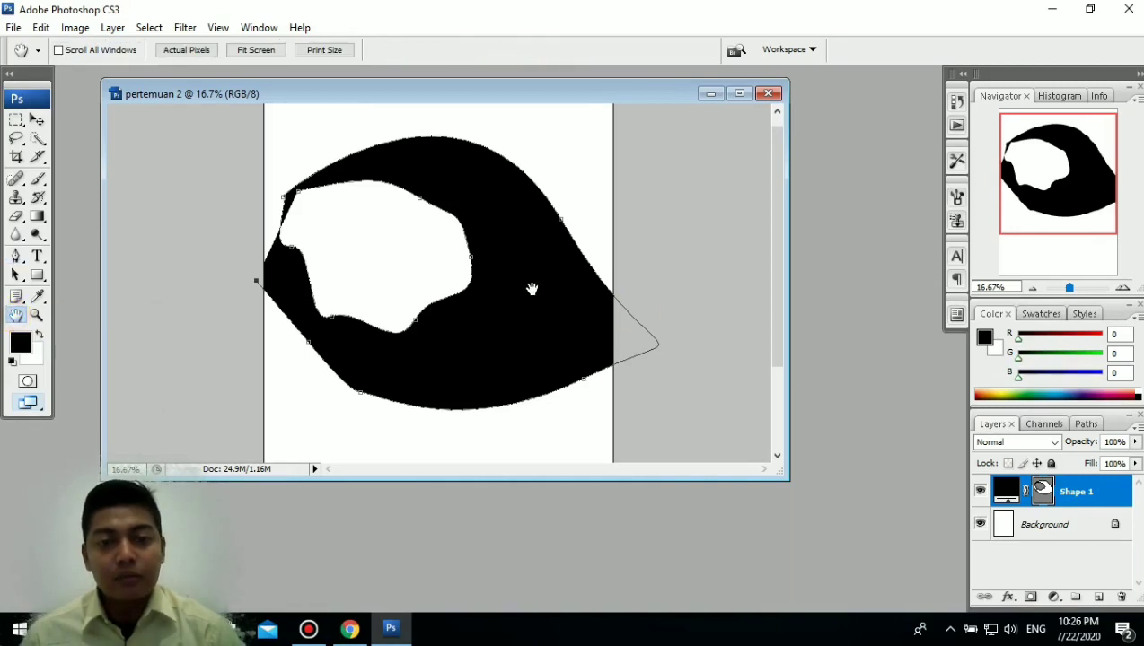
drag(525, 256, 518, 202)
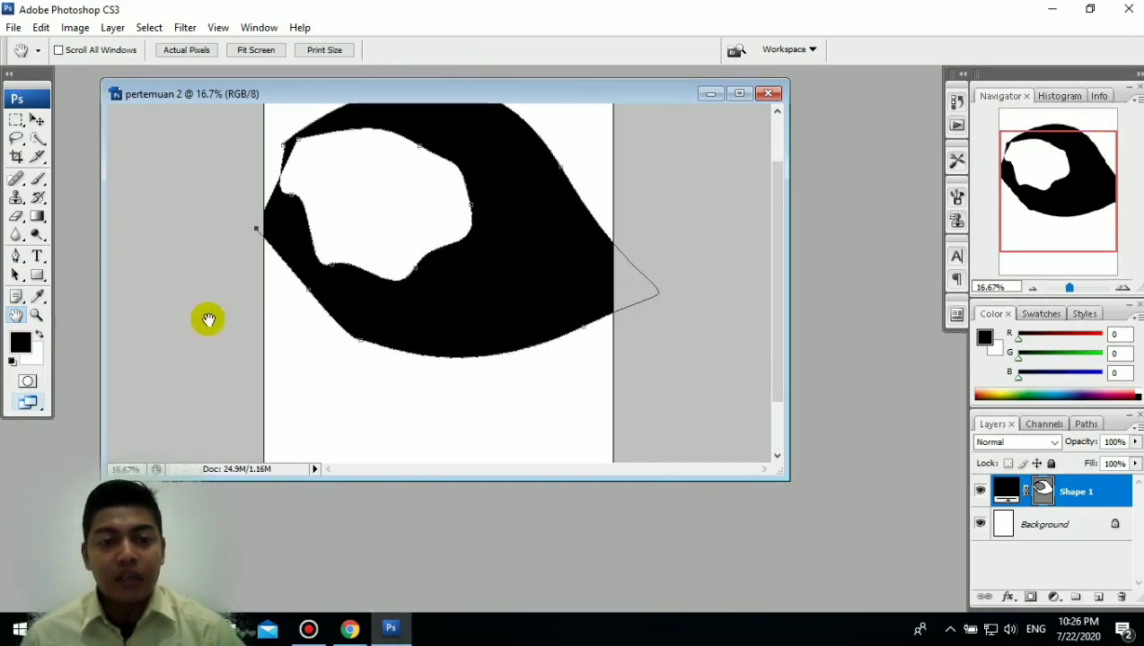
drag(496, 295, 493, 315)
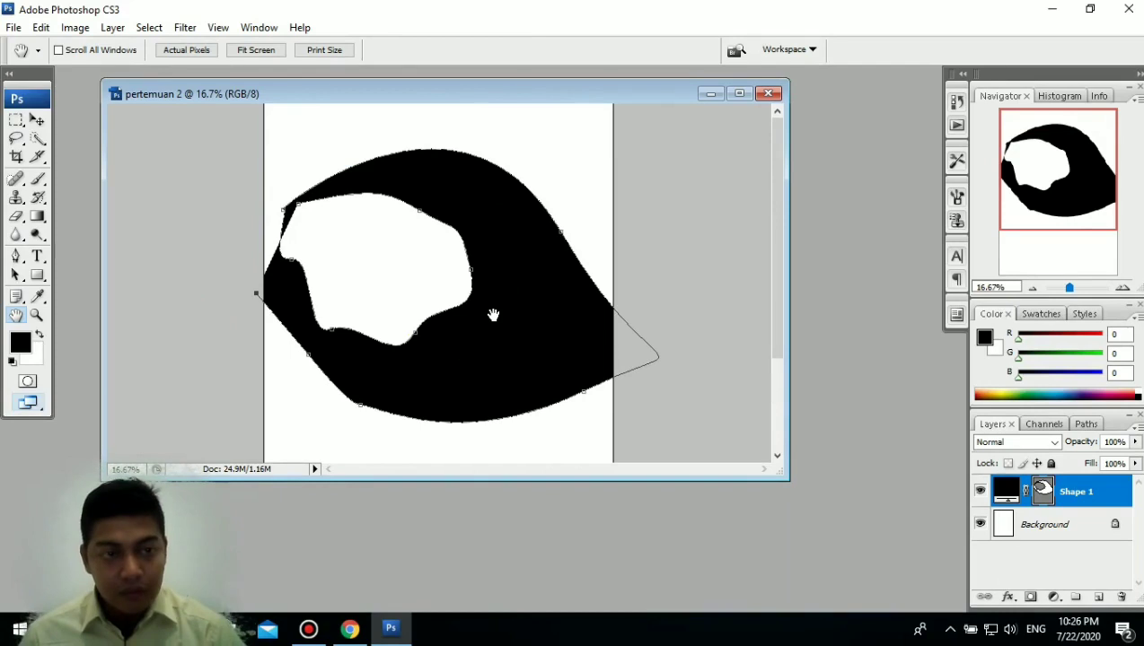
Step: Move the black shape upward and slightly to the left on the page with the Move tool
click(36, 122)
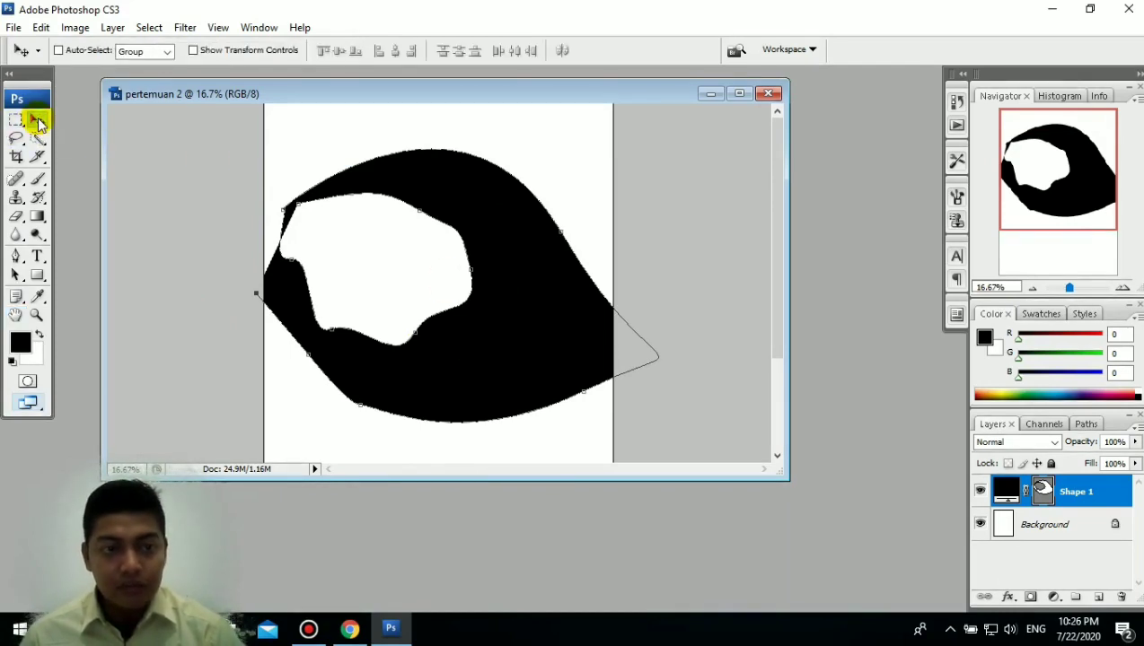
drag(526, 306, 504, 248)
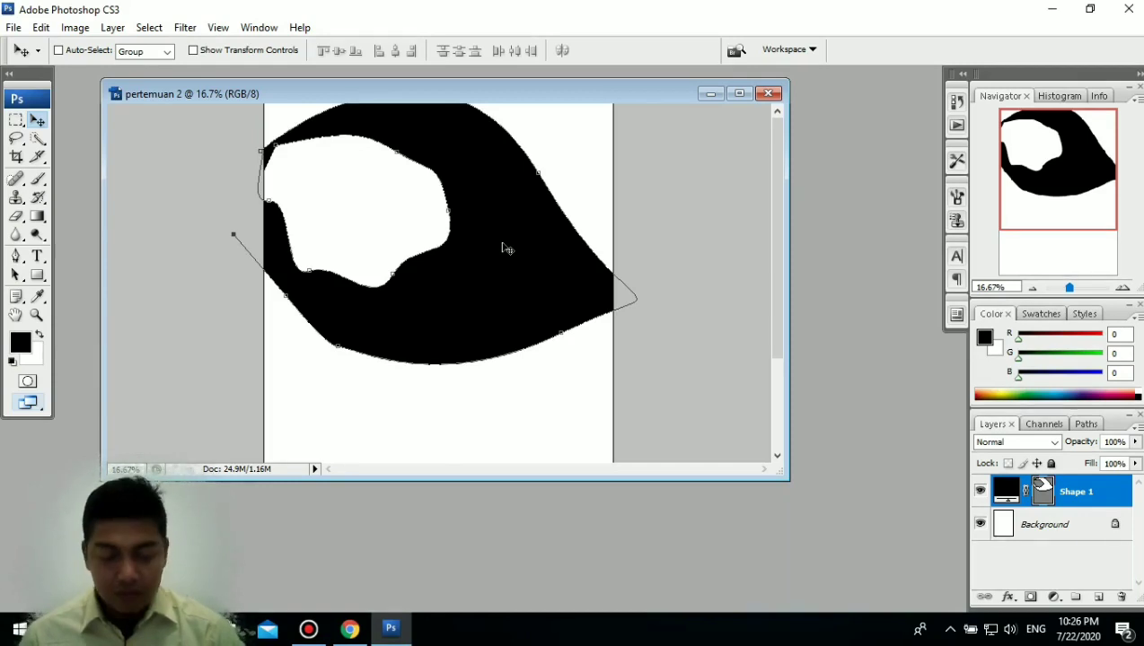
Step: Switch through the Quick Selection, Slice and Gradient tools to present their options
click(42, 143)
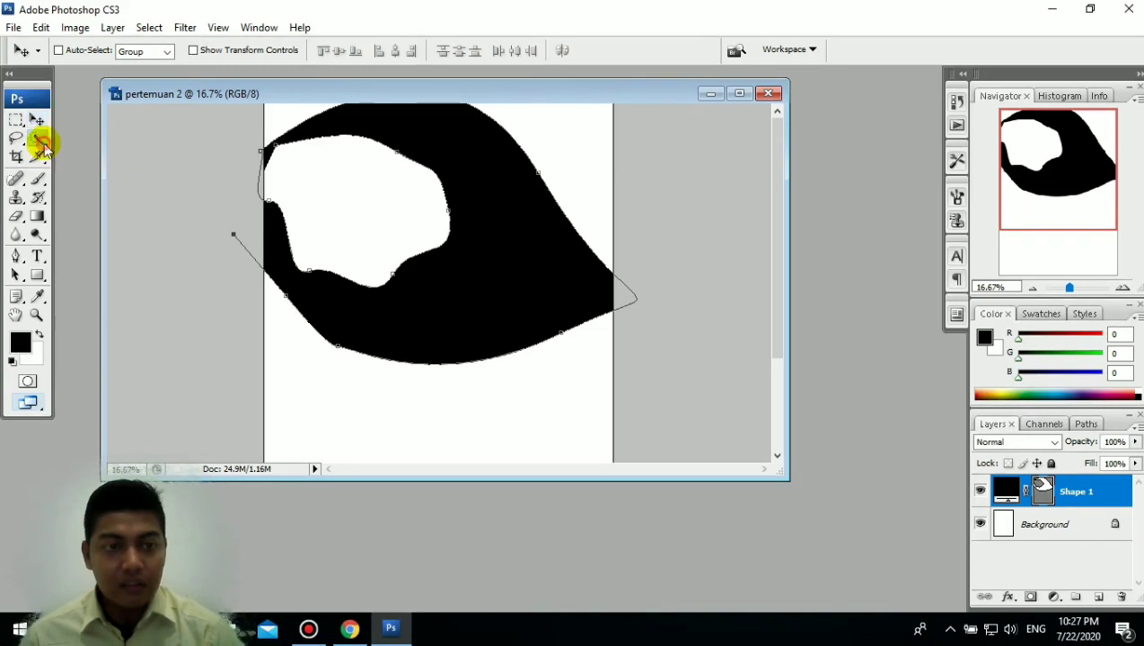
click(44, 145)
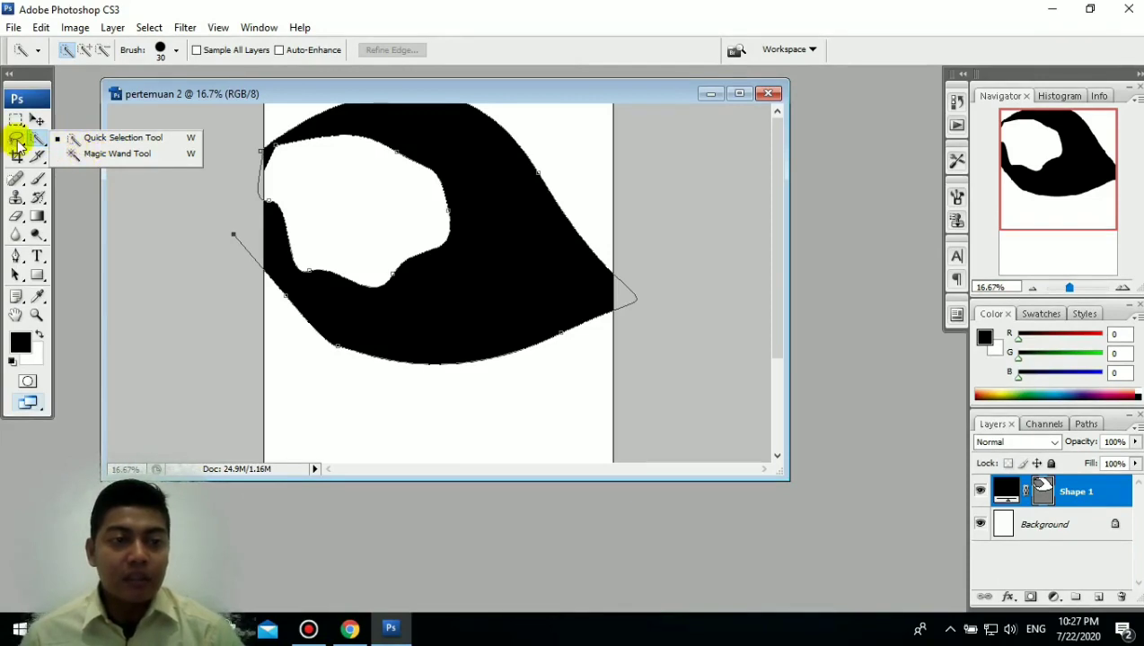
click(133, 197)
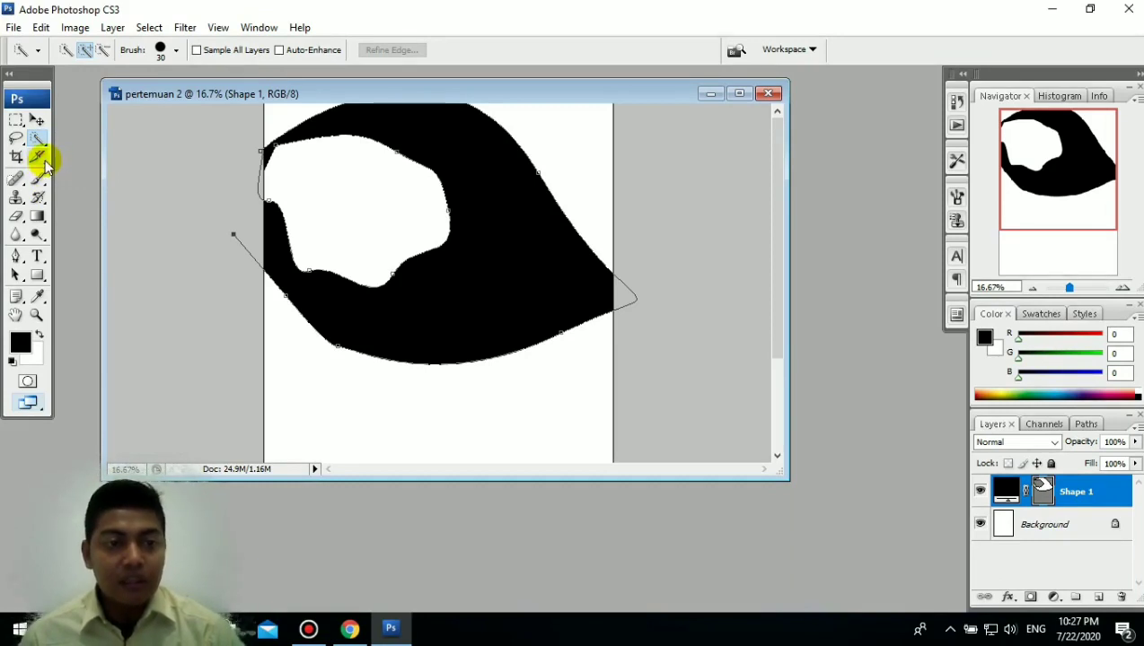
click(41, 160)
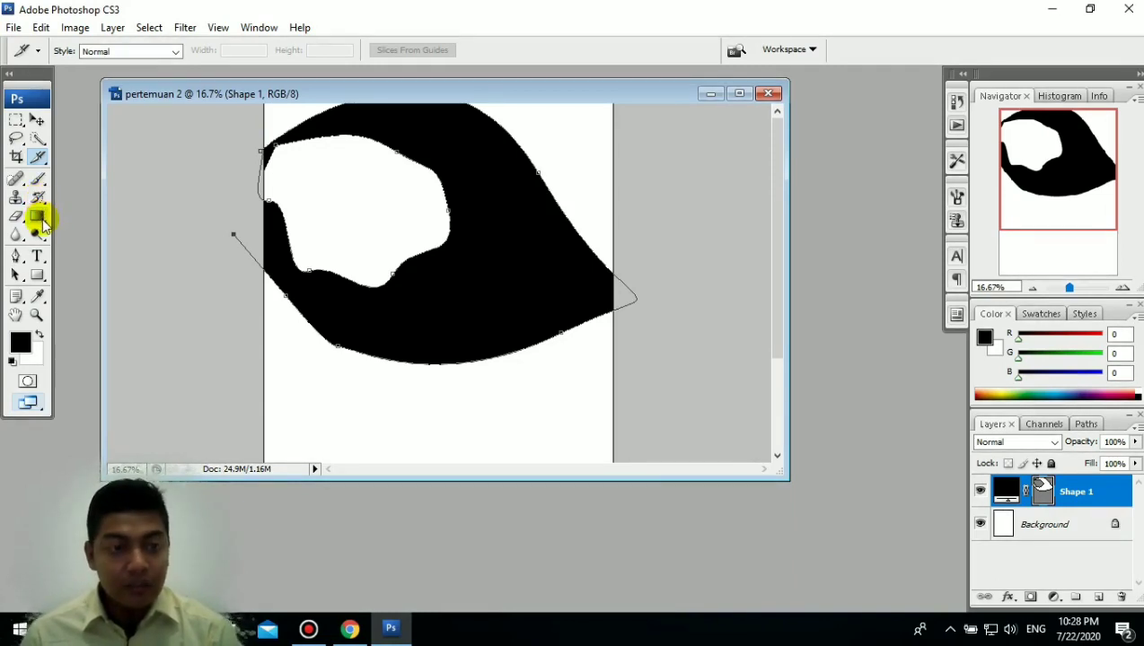
click(40, 218)
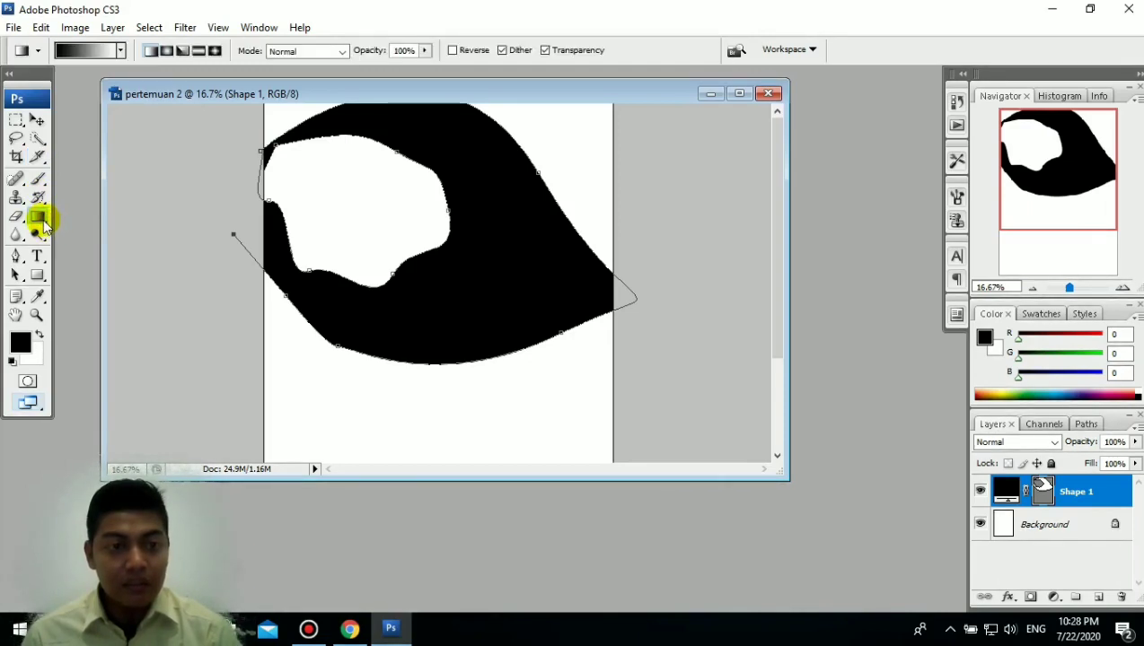
Step: Switch to the Paint Bucket tool, and rasterize the Shape 1 layer by using the Dodge tool on the black shape
mouse_move(45, 221)
mouse_down()
mouse_move(76, 217)
mouse_move(120, 239)
mouse_up()
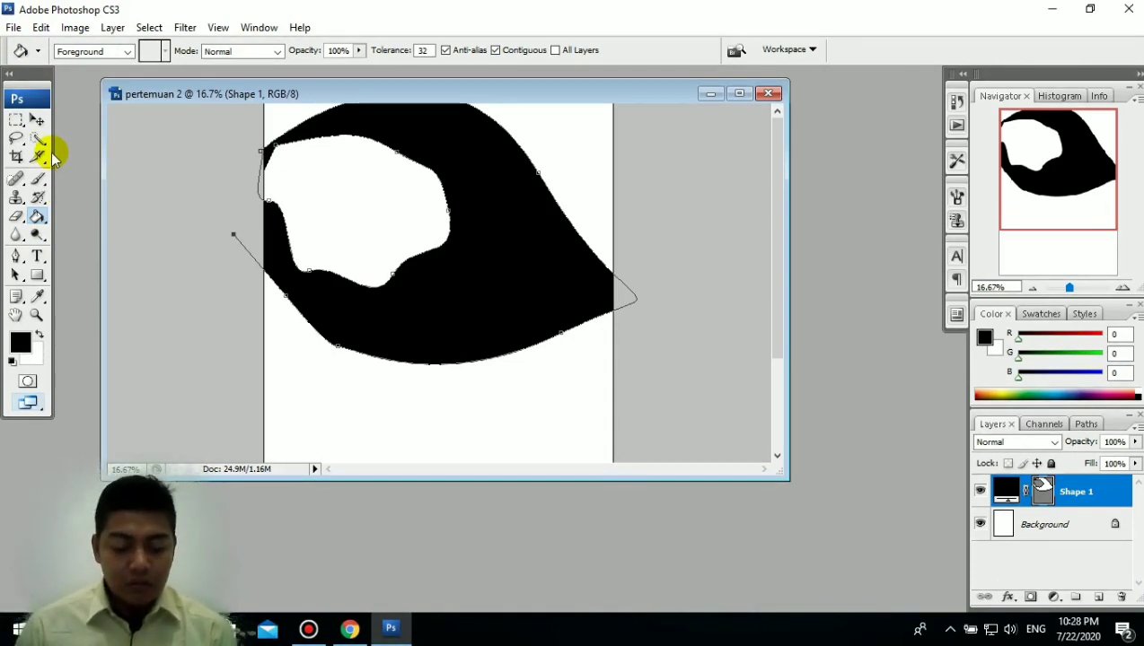
click(37, 236)
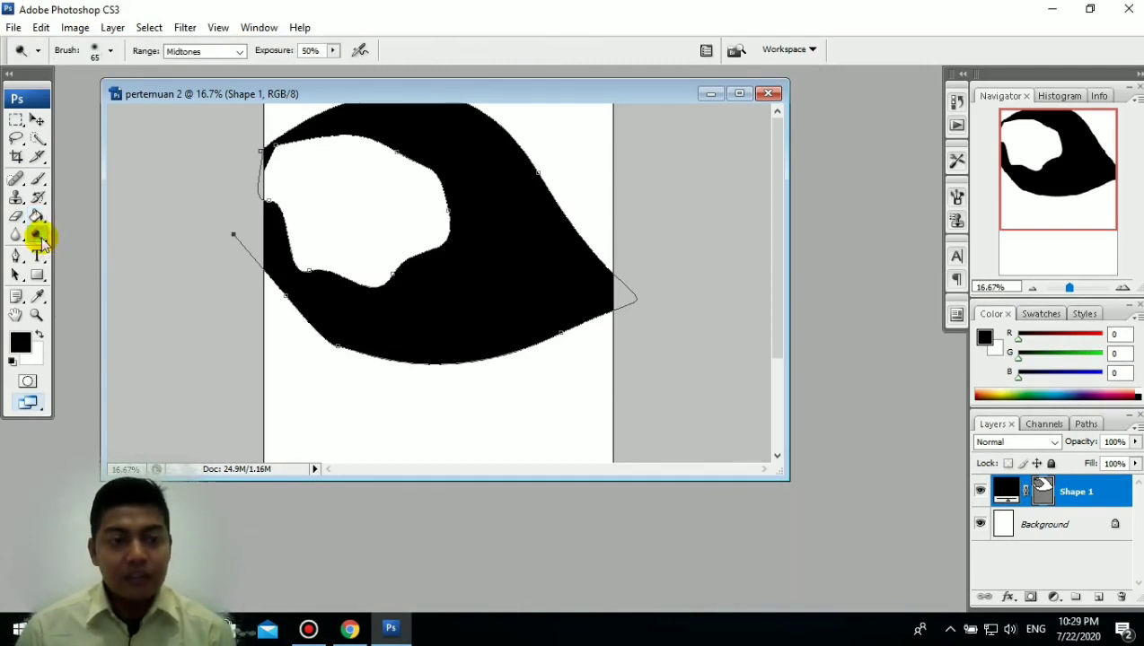
click(489, 195)
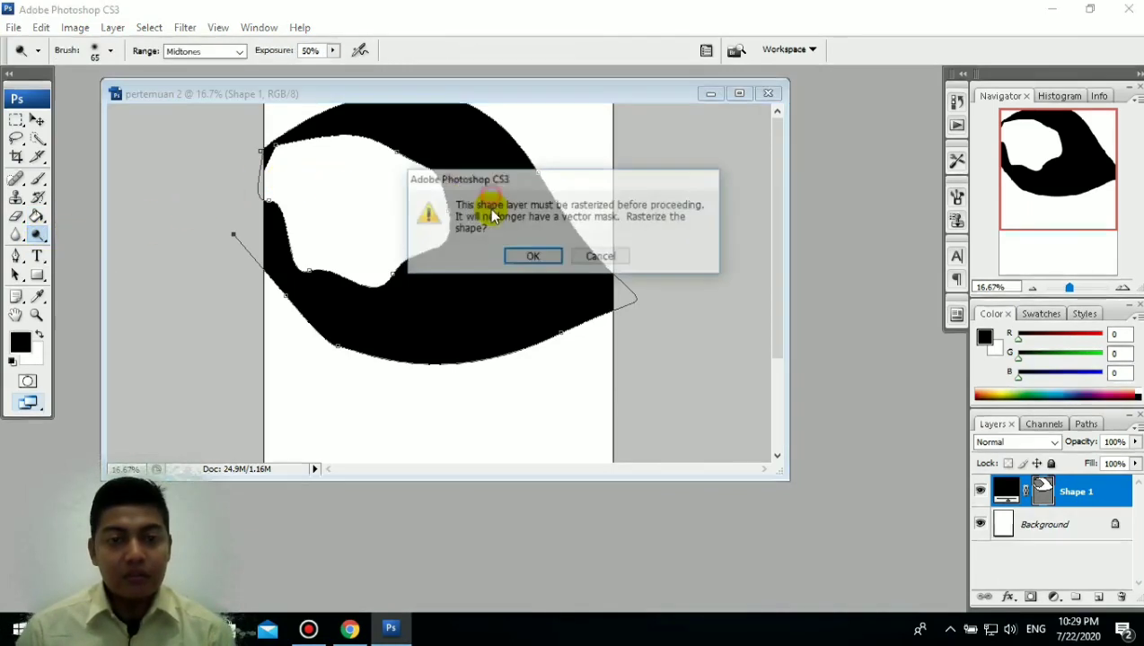
key(Return)
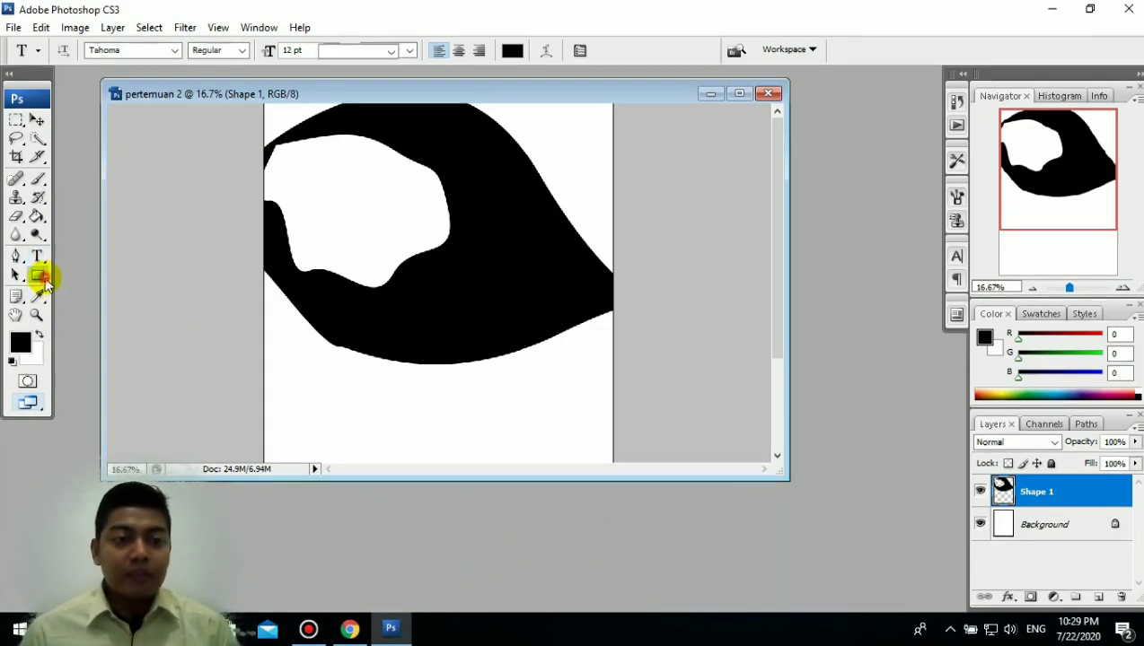
Step: Switch to the Rectangle tool and show the other shape tools grouped with it, through to the Custom Shape tool
click(44, 284)
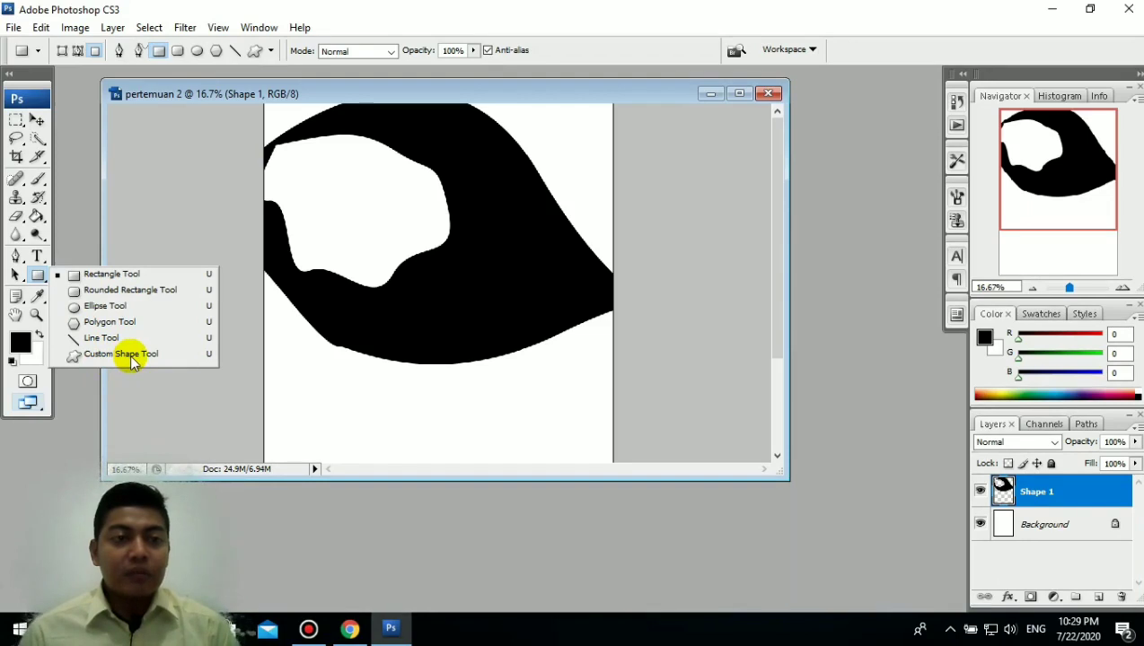
click(64, 237)
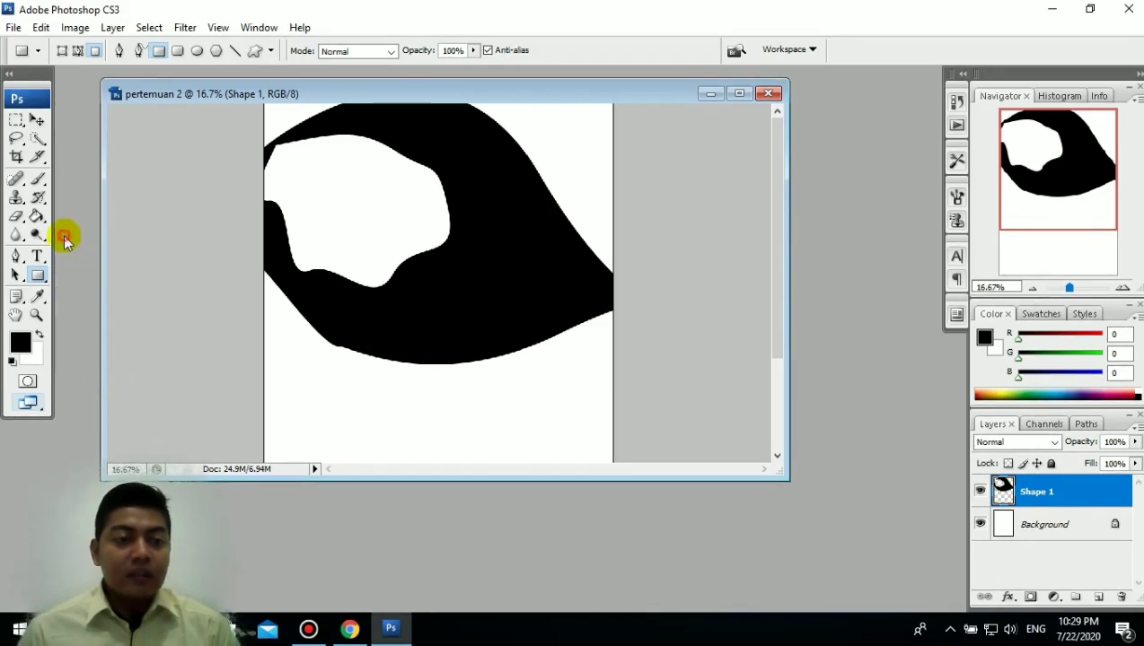
Step: Sample the foreground colour with the Eyedropper from the white page, the black shape and finally the grey area outside the page
click(41, 296)
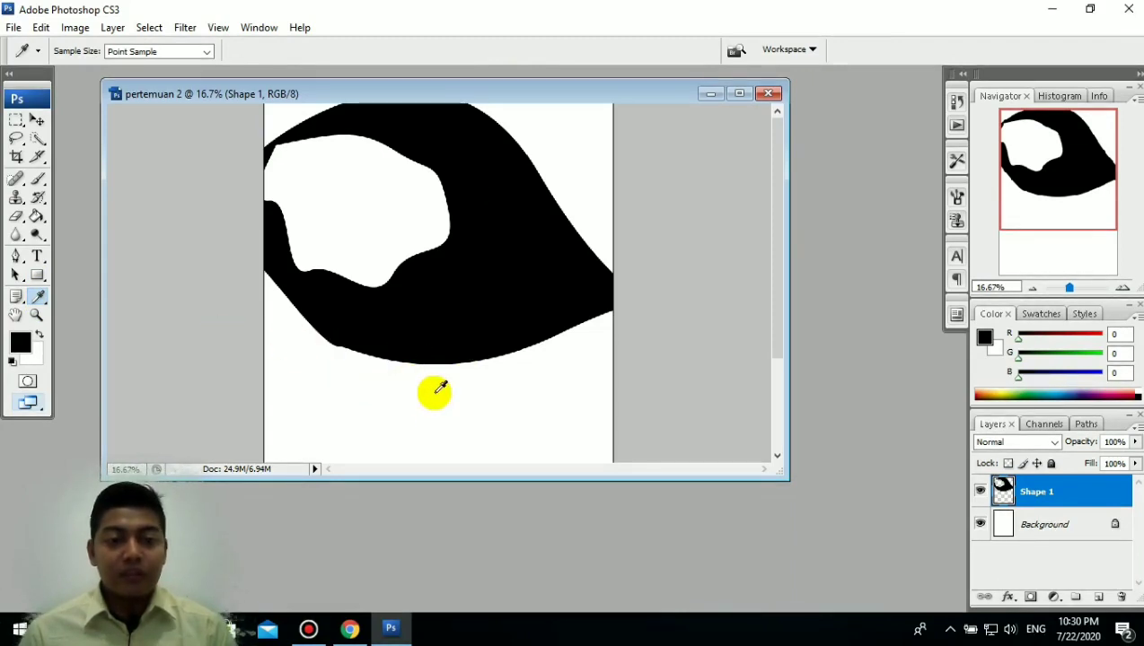
click(344, 395)
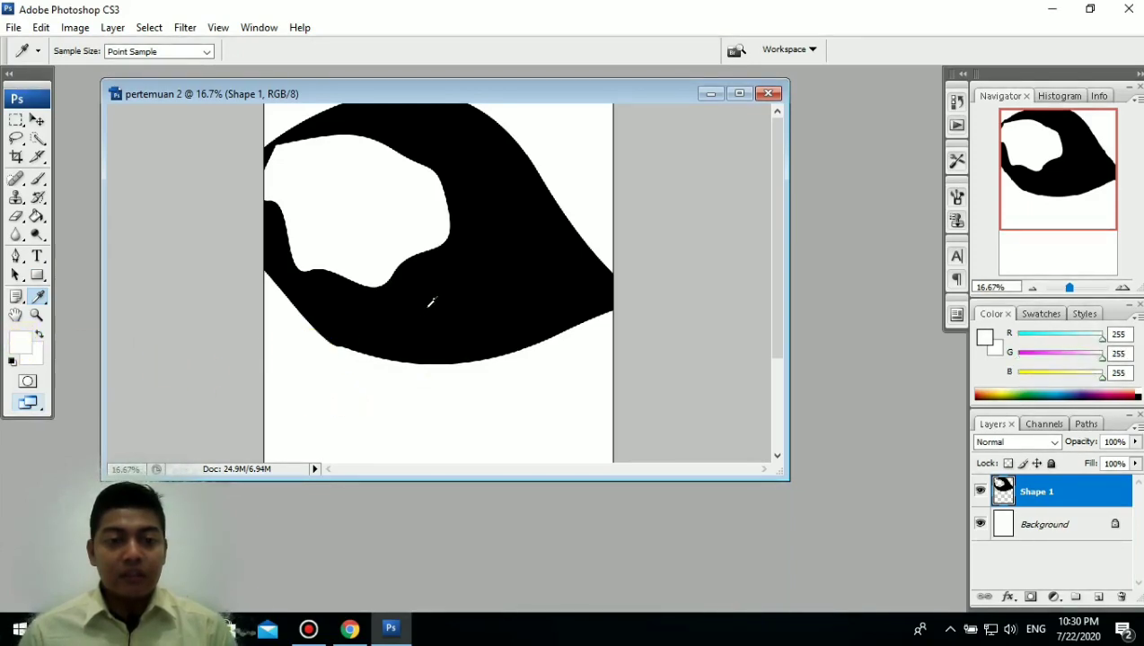
click(430, 303)
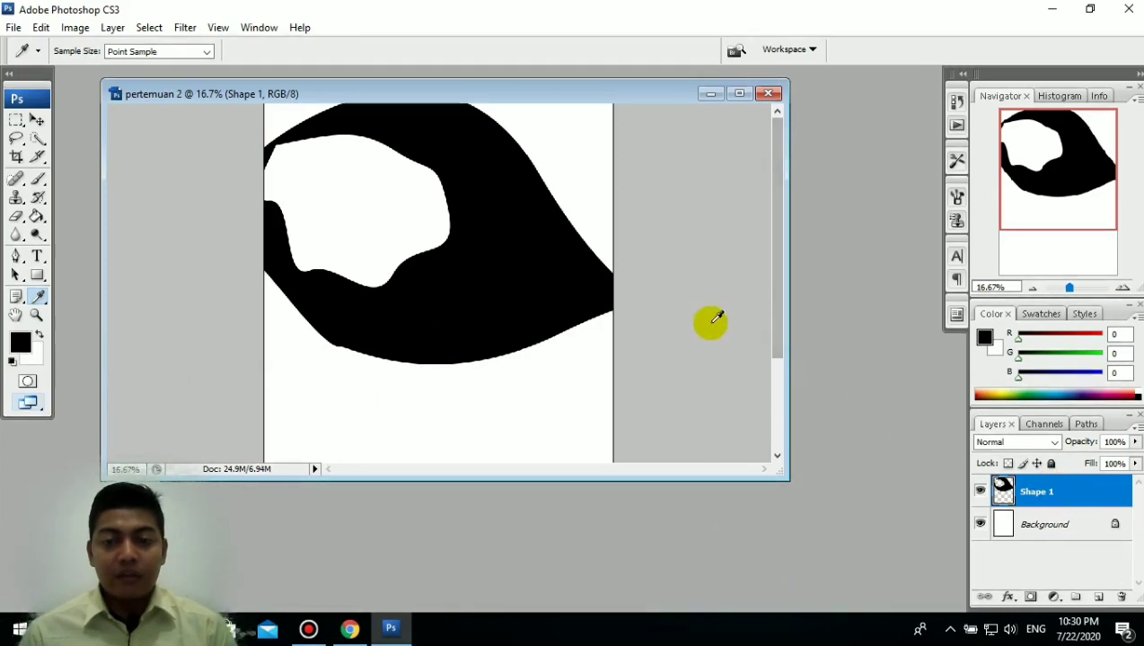
click(674, 169)
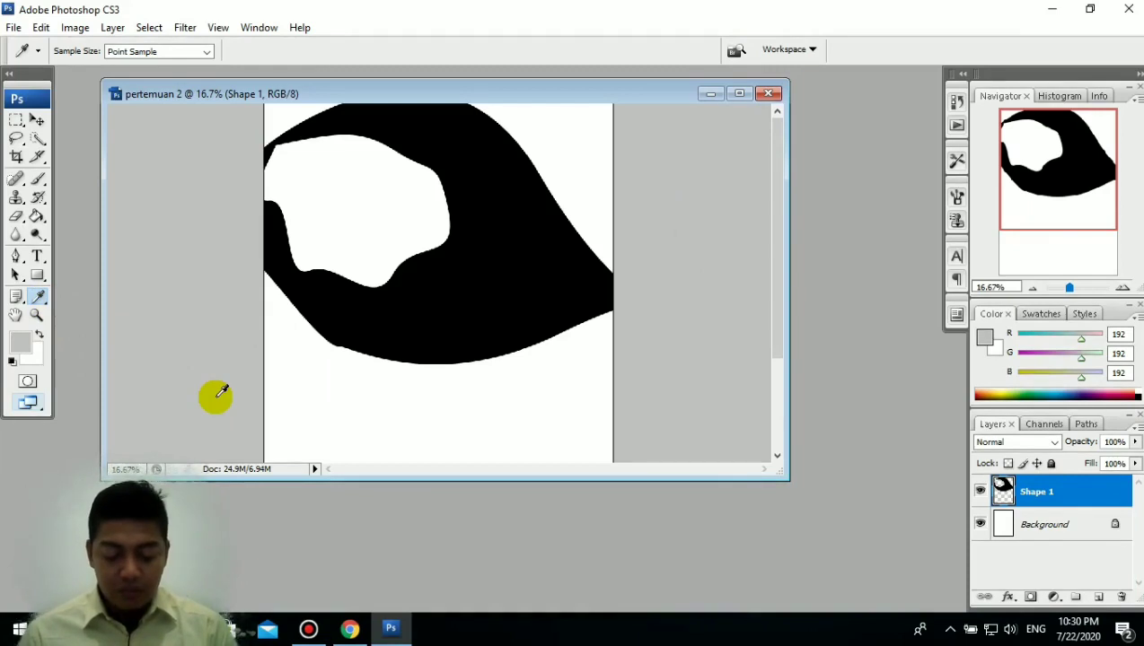
Step: Zoom in on the black shape to 200% with the Zoom tool
click(36, 316)
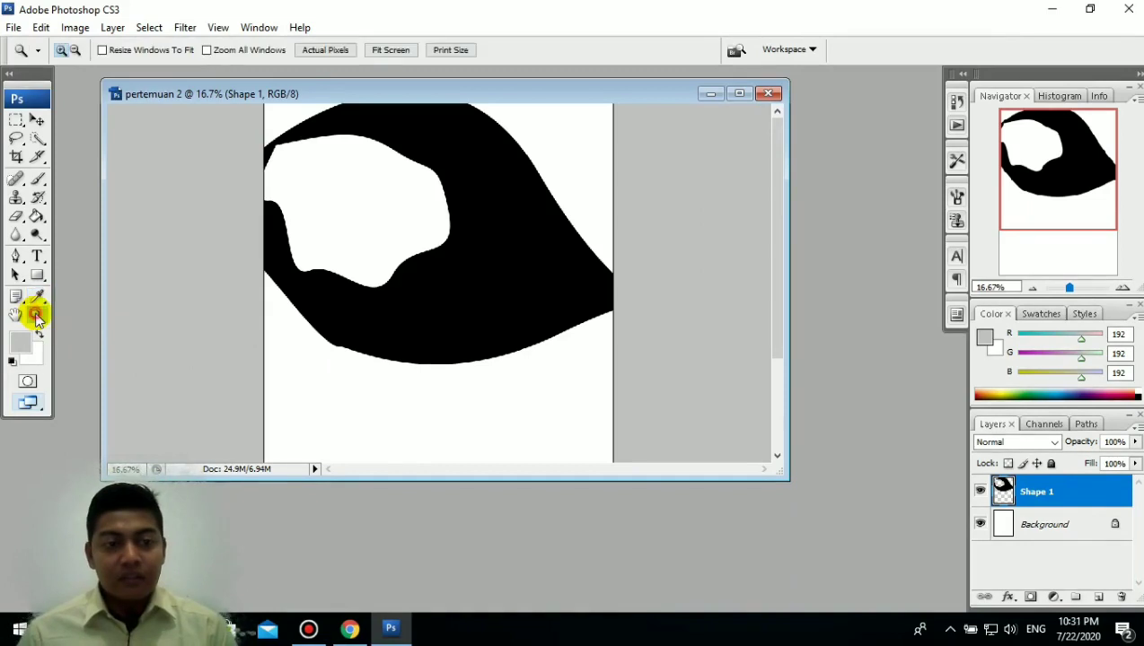
click(448, 283)
click(448, 284)
click(448, 283)
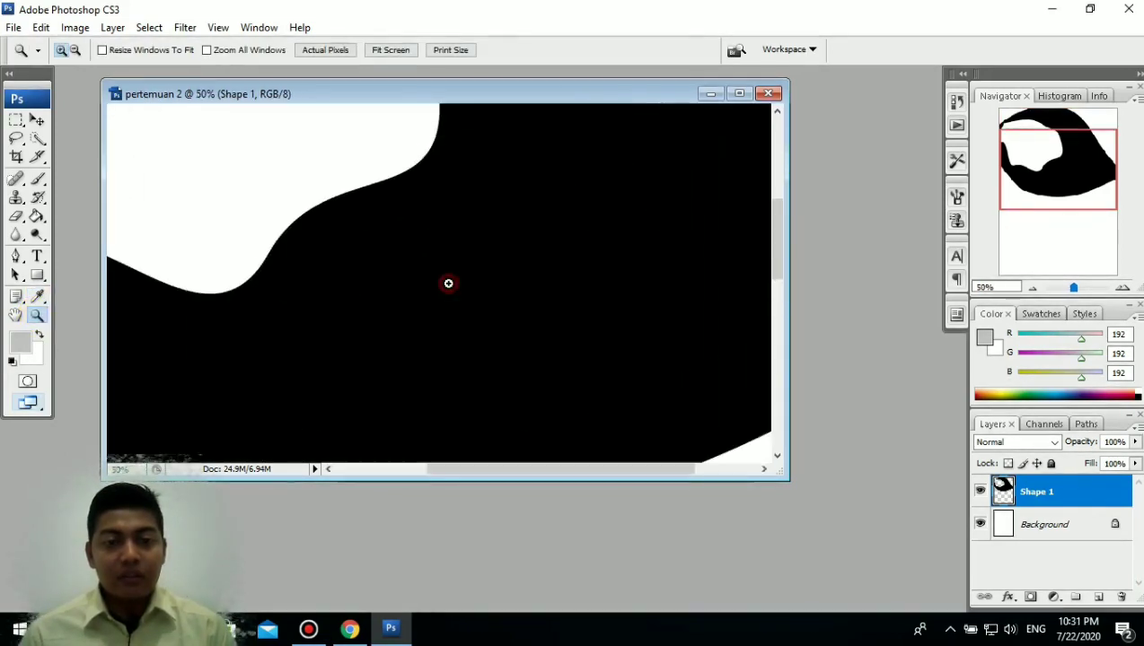
click(448, 284)
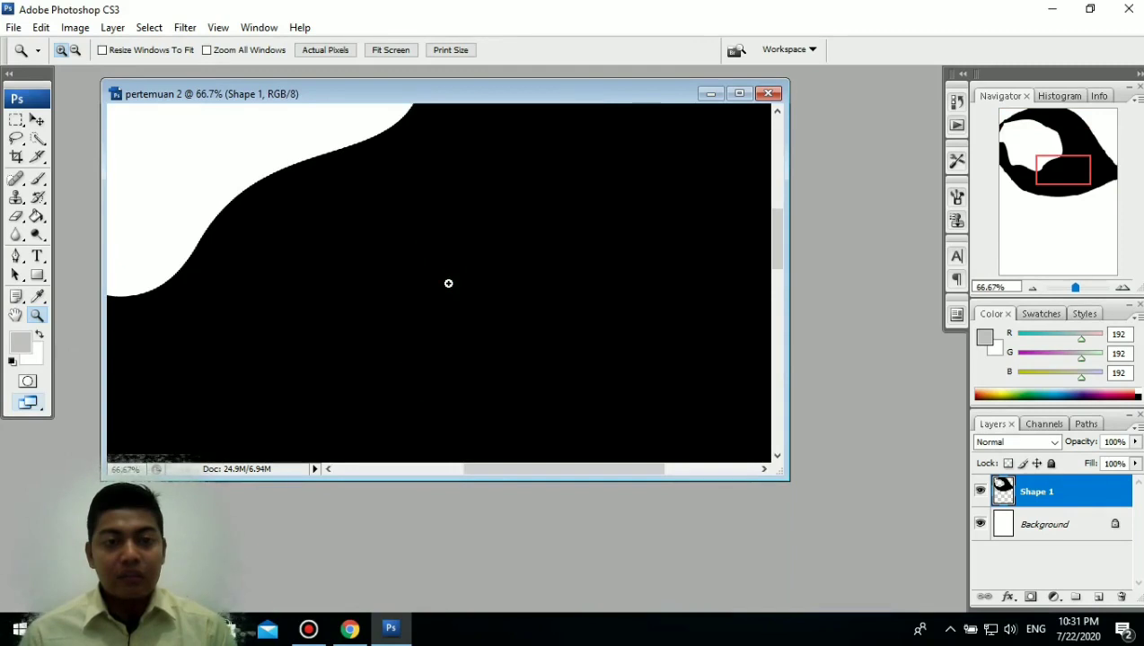
click(448, 283)
click(448, 284)
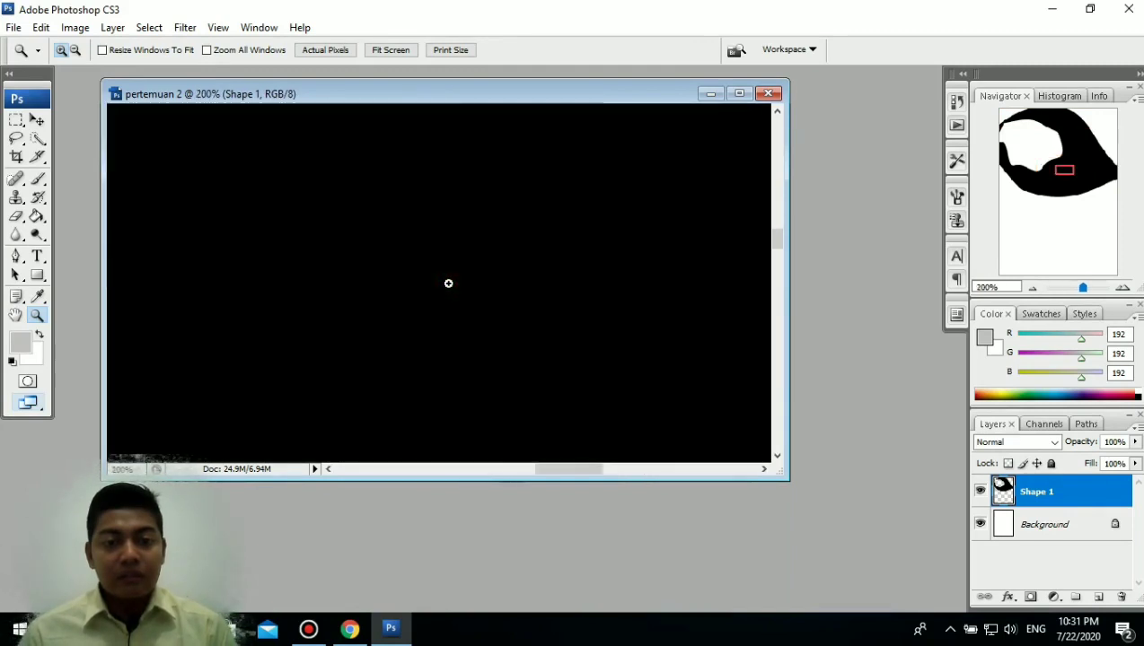
Step: Zoom out to 8.33% with the Zoom tool to view the whole page
click(75, 52)
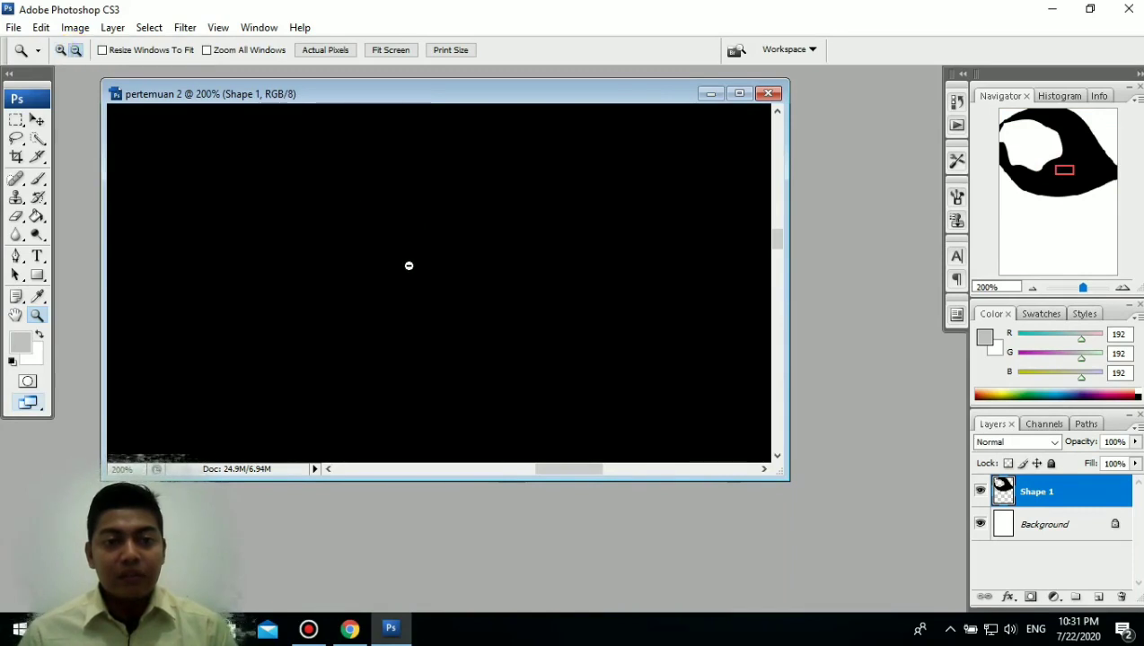
click(406, 281)
click(406, 281)
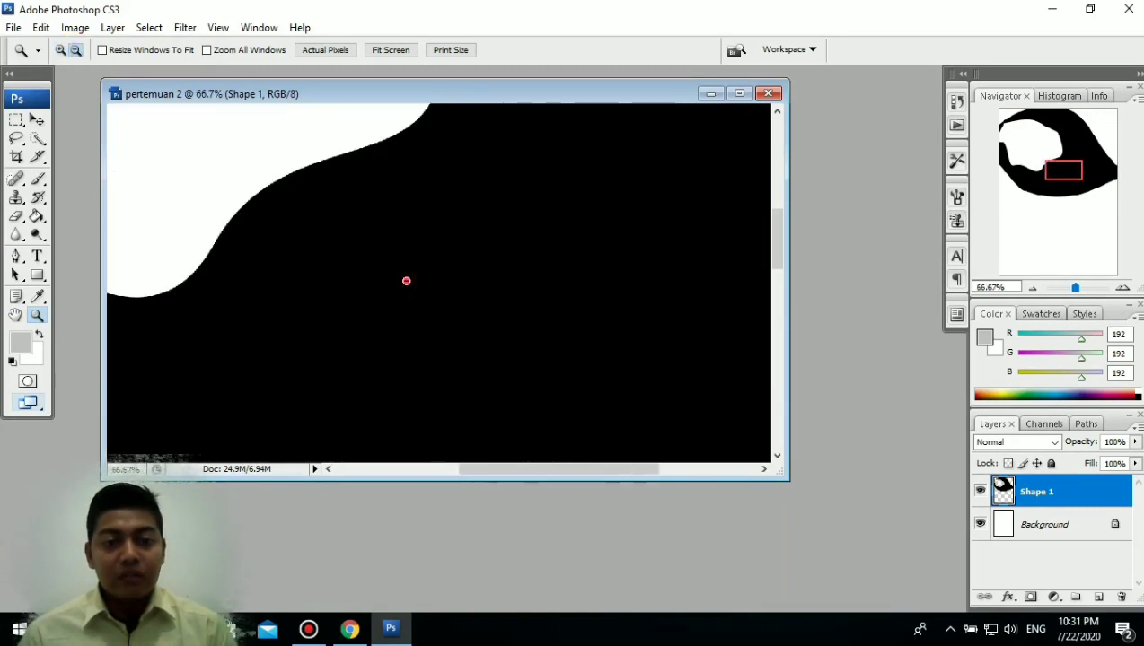
click(406, 281)
click(406, 281)
click(405, 281)
click(406, 281)
click(406, 281)
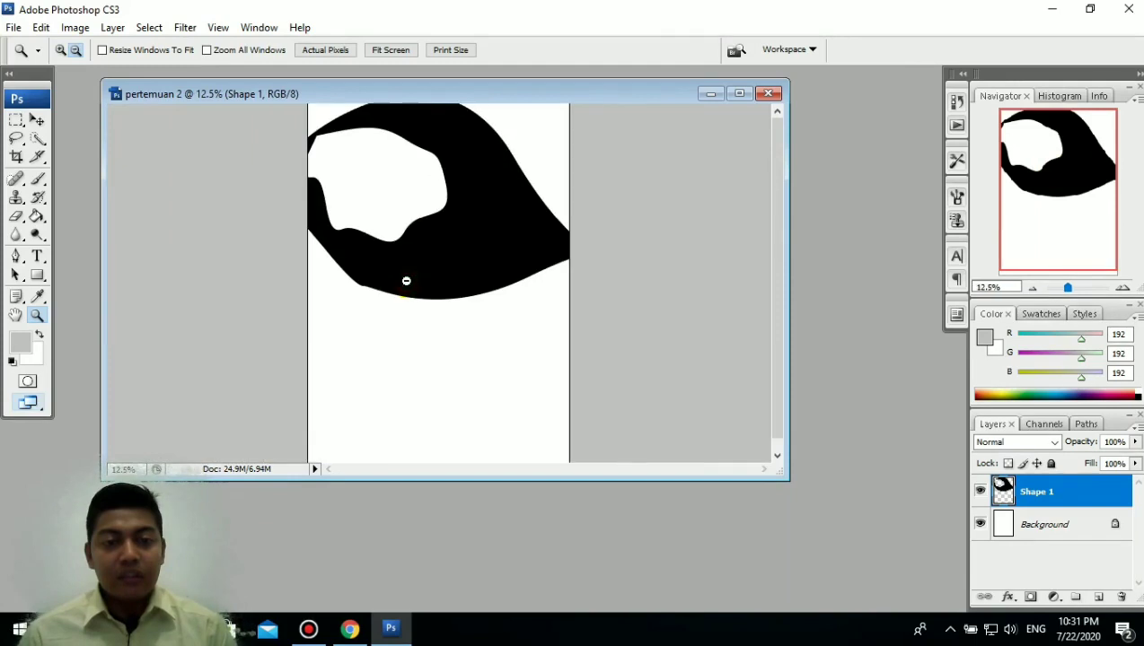
click(406, 279)
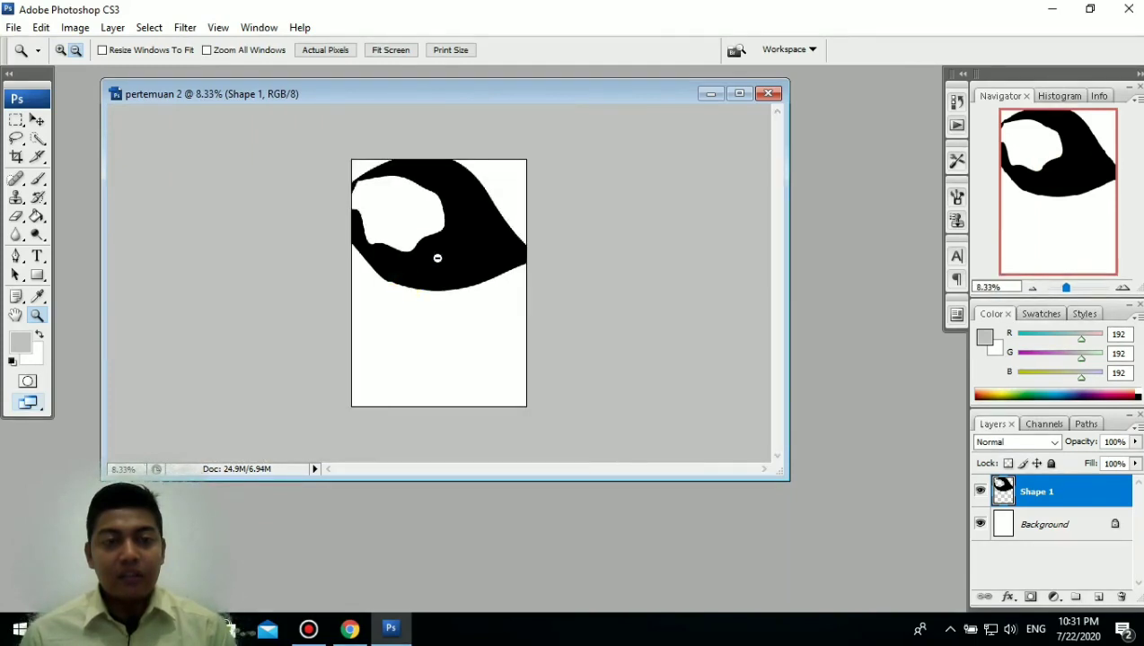